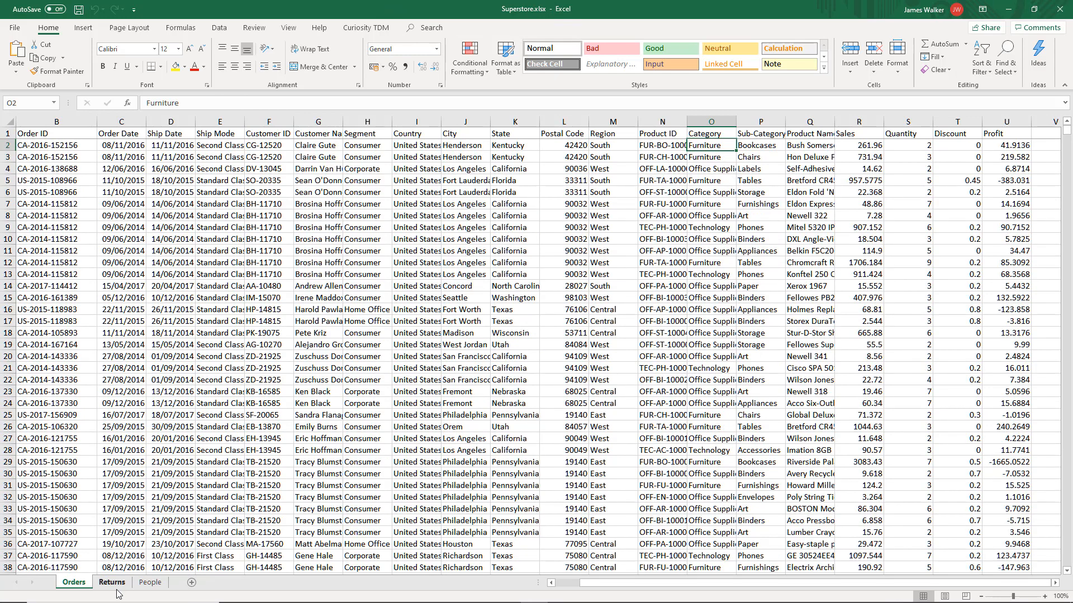
- Look through the Returns and People sheets, return to Orders, and close the Superstore.xlsx workbook
{"action": "left_click", "coordinate": [112, 582]}
{"action": "left_click", "coordinate": [162, 584]}
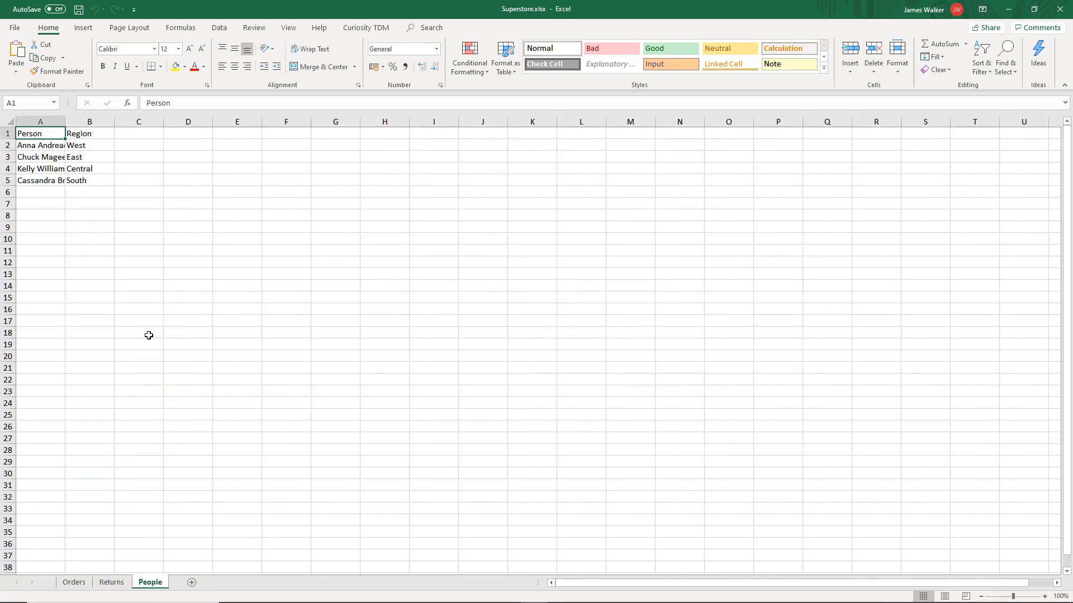
{"action": "left_click", "coordinate": [92, 585]}
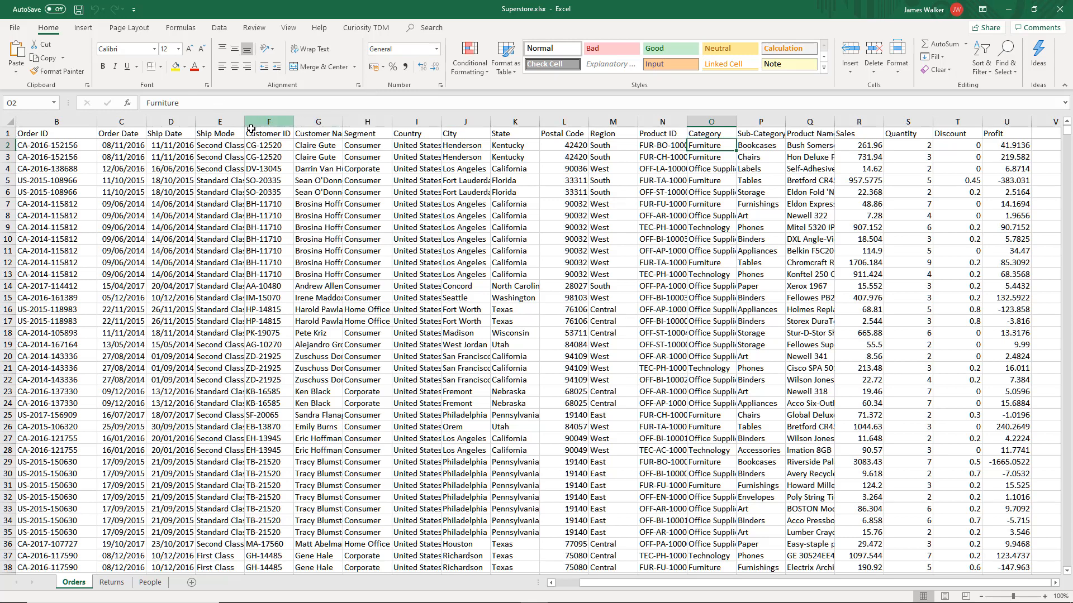
{"action": "left_click", "coordinate": [1060, 9]}
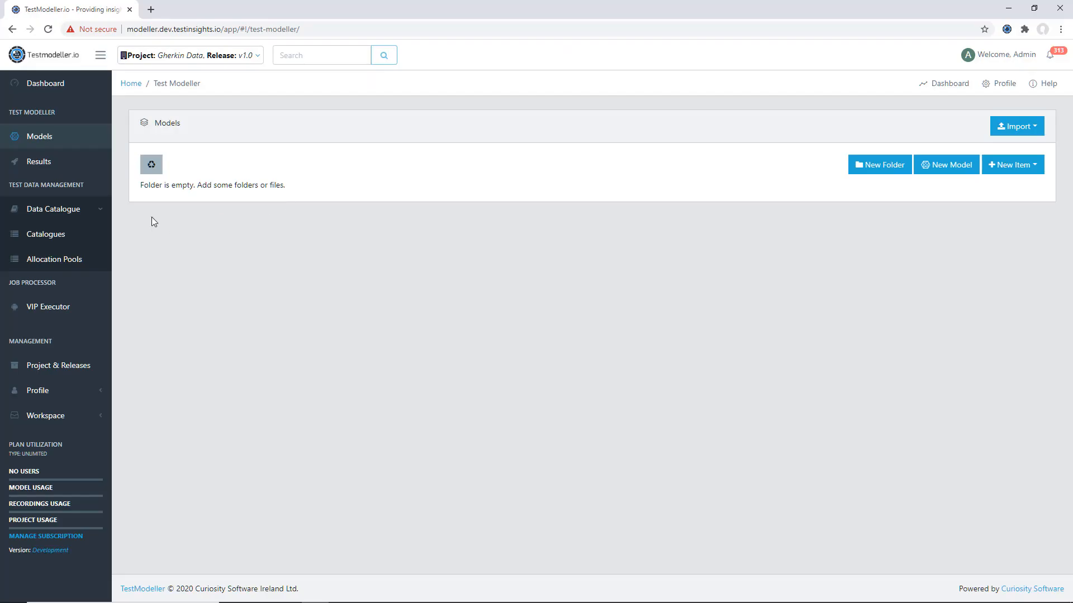
- Create a new data catalogue named Superstore in Testmodeller.io
{"action": "left_click", "coordinate": [57, 229]}
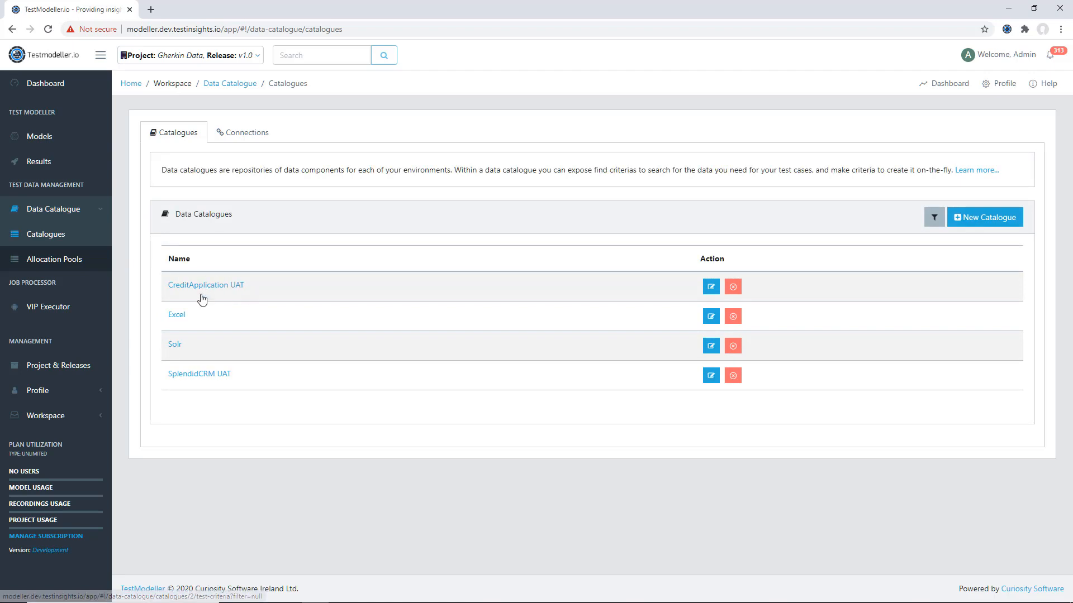
{"action": "left_click", "coordinate": [995, 217]}
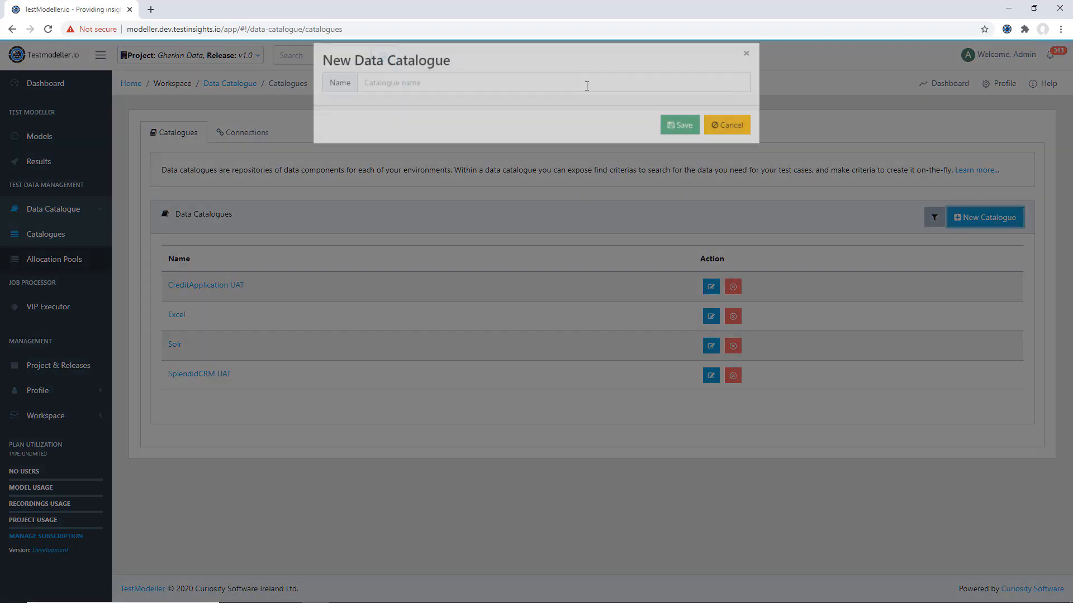
{"action": "left_click", "coordinate": [596, 87]}
{"action": "type", "text": "Superstore"}
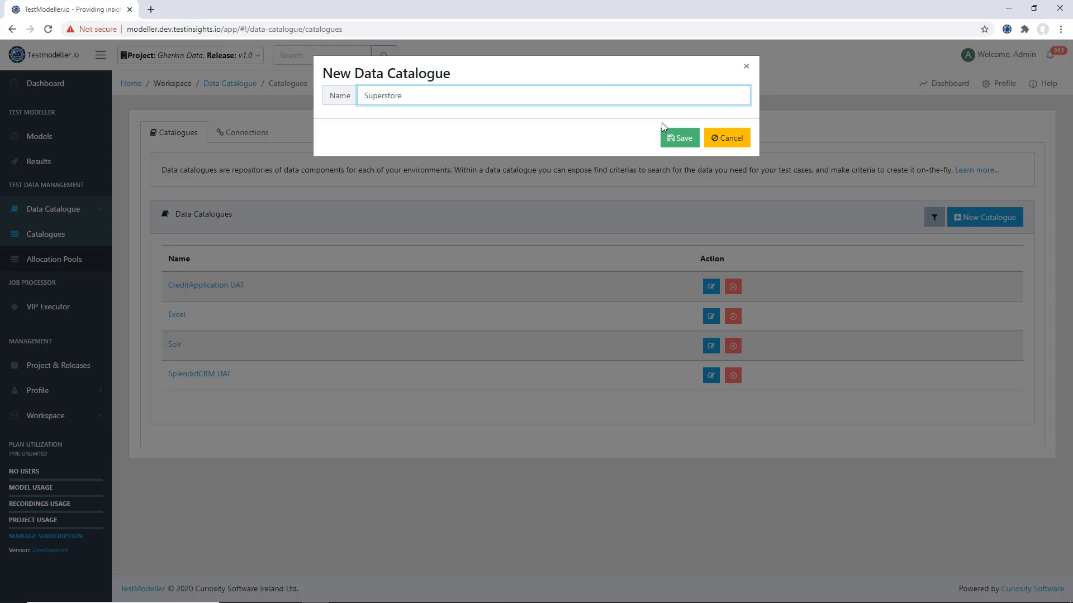
{"action": "left_click", "coordinate": [666, 134]}
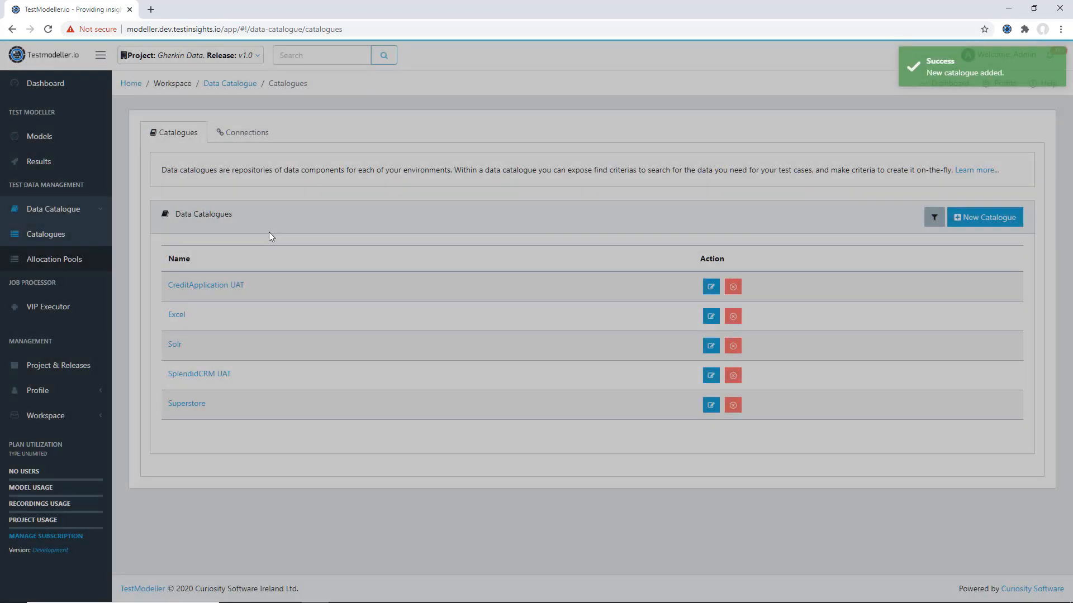
- Start a new test criteria in the Superstore catalogue with test type OrdersByCity, description "Orders by city" and execution type Excel
{"action": "left_click", "coordinate": [188, 405]}
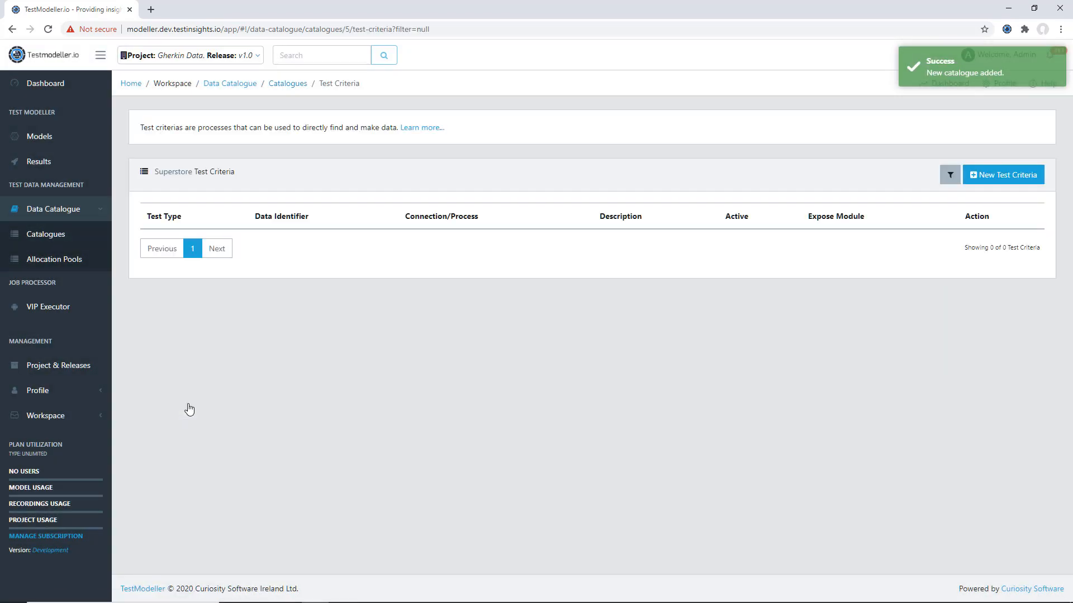
{"action": "left_click", "coordinate": [982, 178]}
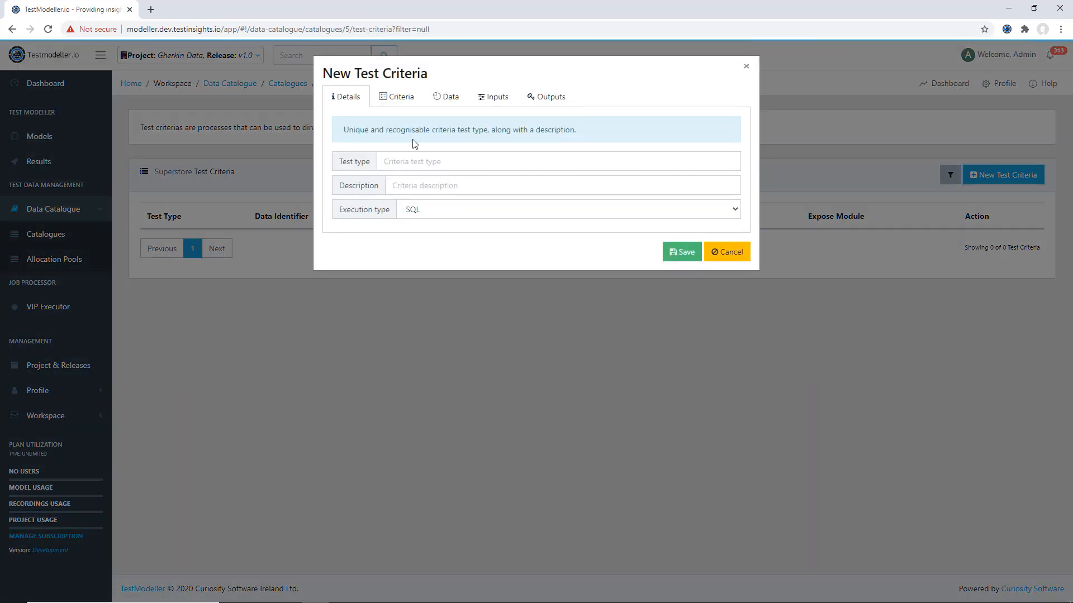
{"action": "left_click", "coordinate": [407, 159]}
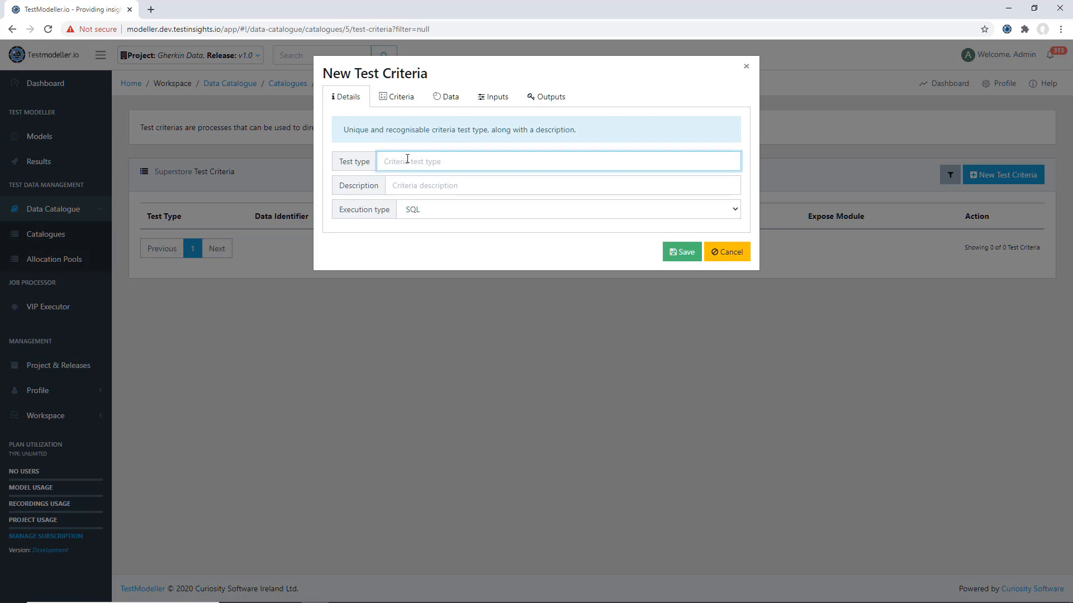
{"action": "type", "text": "OrdersByCity"}
{"action": "left_click", "coordinate": [421, 184]}
{"action": "type", "text": "Orders by city"}
{"action": "left_click", "coordinate": [439, 220]}
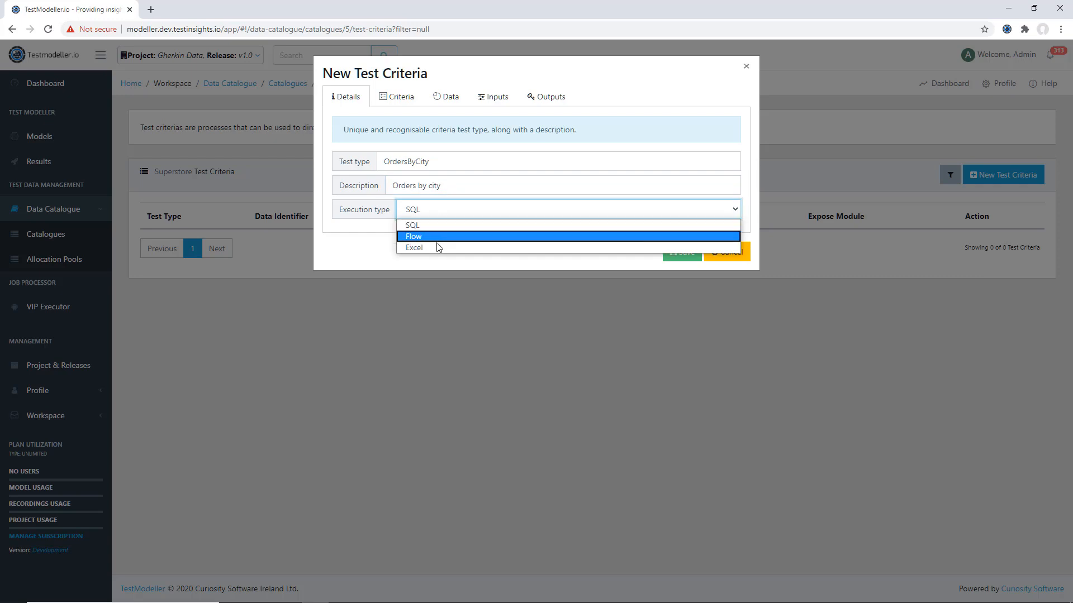
{"action": "left_click", "coordinate": [439, 248]}
- Choose Superstore.xlsx as the criteria's Excel file, with Orders as the sheet
{"action": "left_click", "coordinate": [403, 96]}
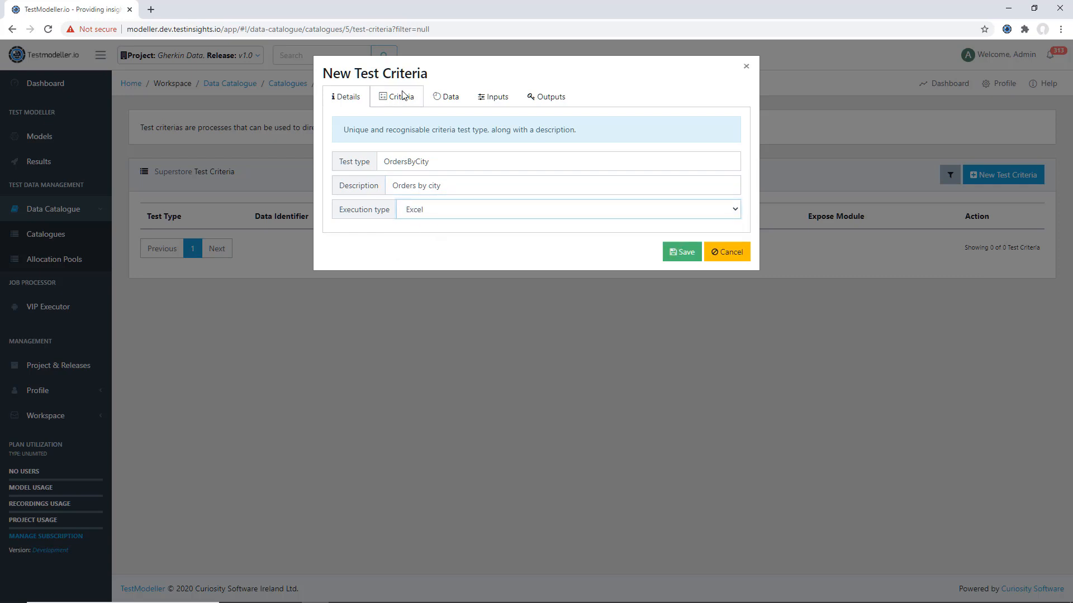
{"action": "left_click", "coordinate": [395, 179]}
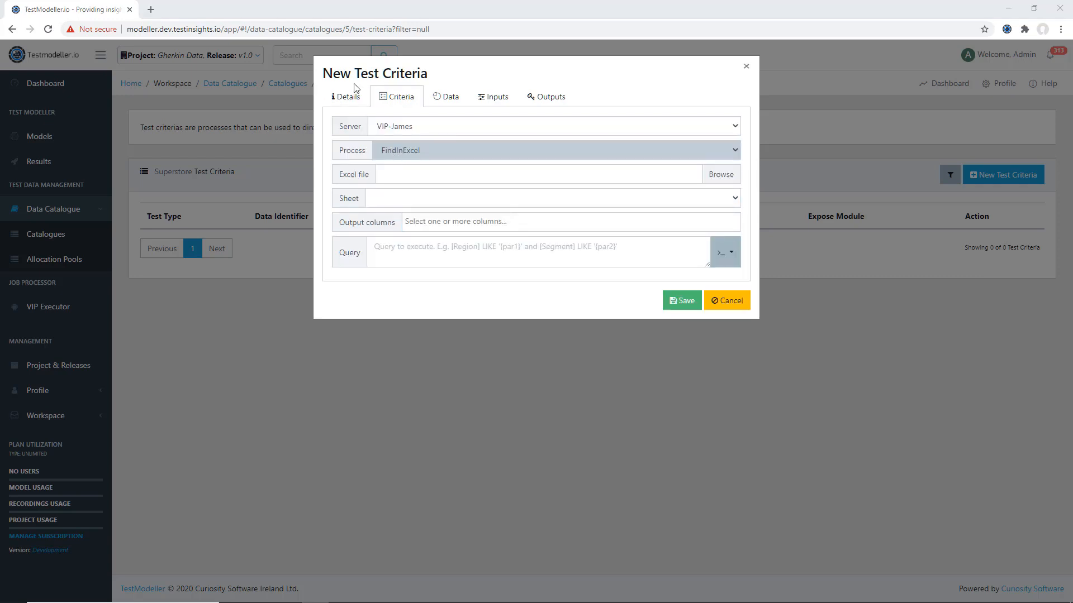
{"action": "left_click", "coordinate": [292, 79]}
{"action": "double_click", "coordinate": [291, 79]}
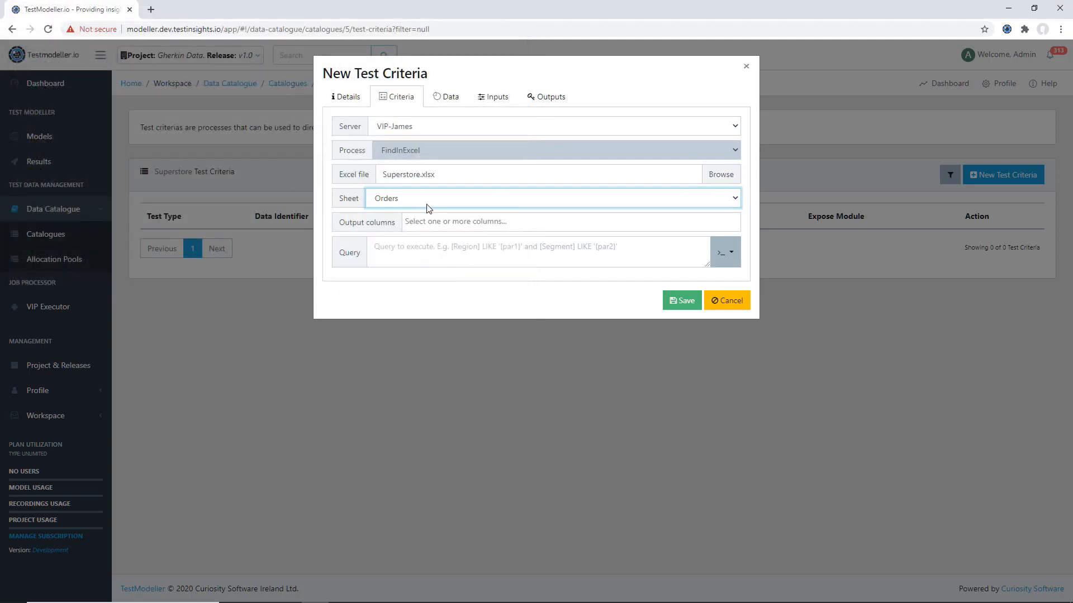
- Select Customer Name and Order ID as output columns and insert the City column condition into the query
{"action": "left_click", "coordinate": [467, 221]}
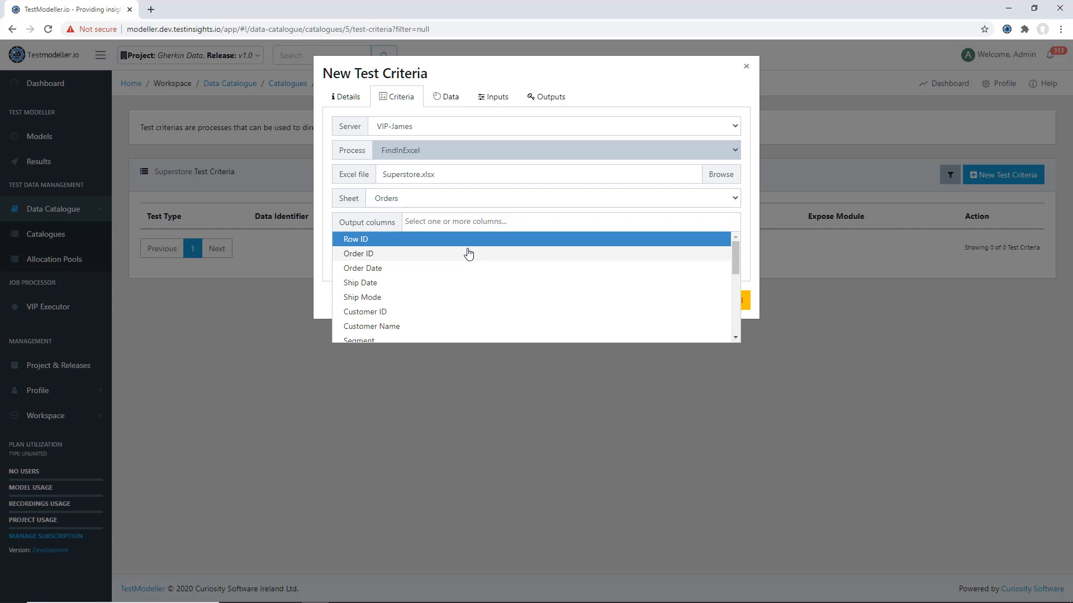
{"action": "left_click", "coordinate": [477, 326]}
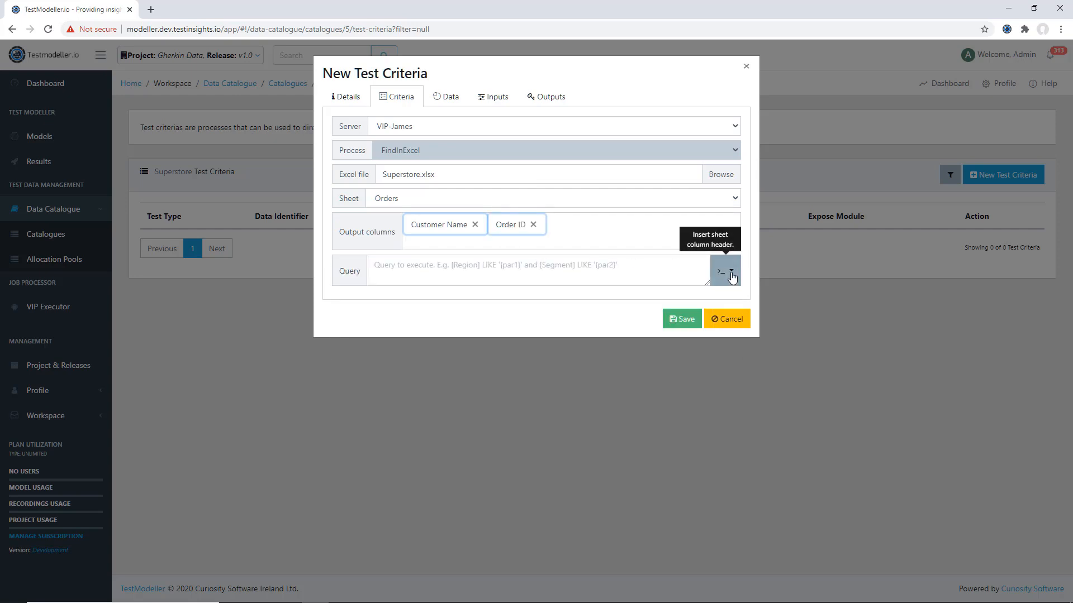
{"action": "left_click", "coordinate": [731, 278]}
{"action": "scroll", "coordinate": [731, 402], "scroll_direction": "down", "scroll_amount": 1}
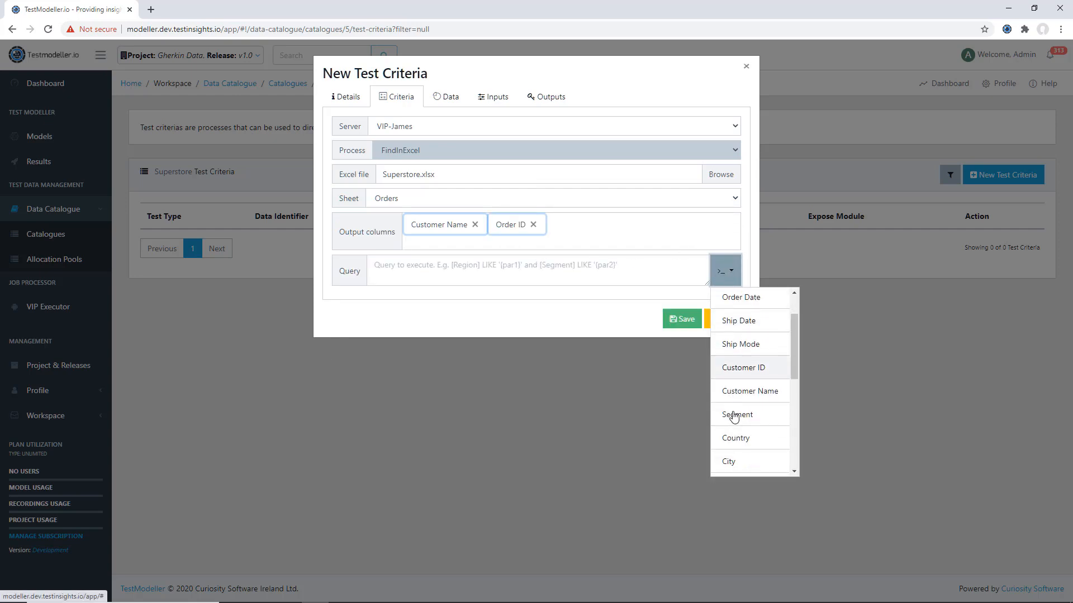
{"action": "left_click", "coordinate": [737, 463]}
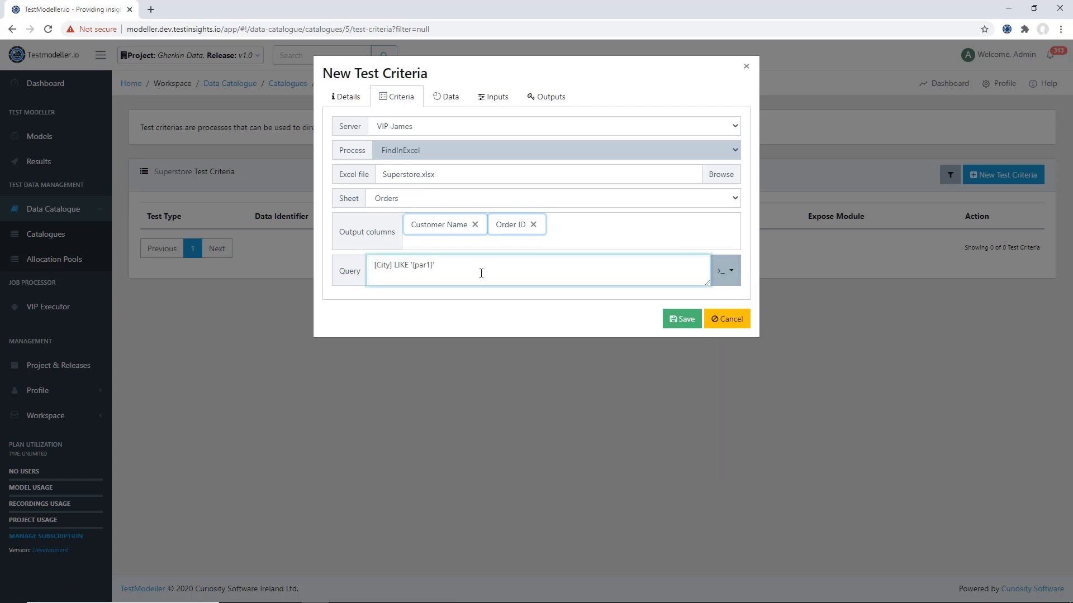
- Turn on default unique and set the default how many to 10 for the test criteria
{"action": "left_click", "coordinate": [448, 96]}
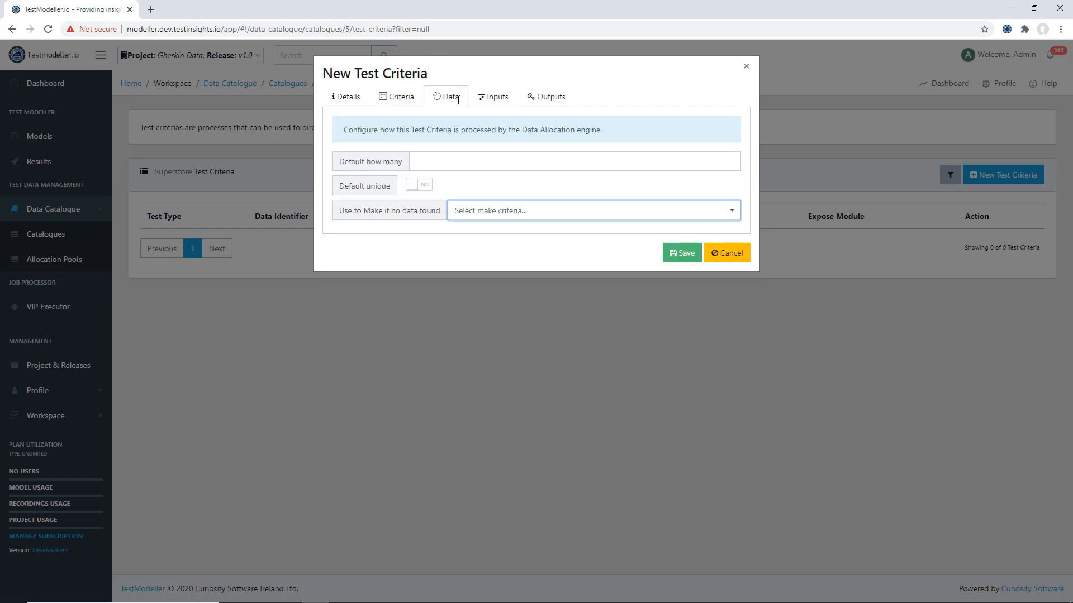
{"action": "left_click", "coordinate": [424, 188]}
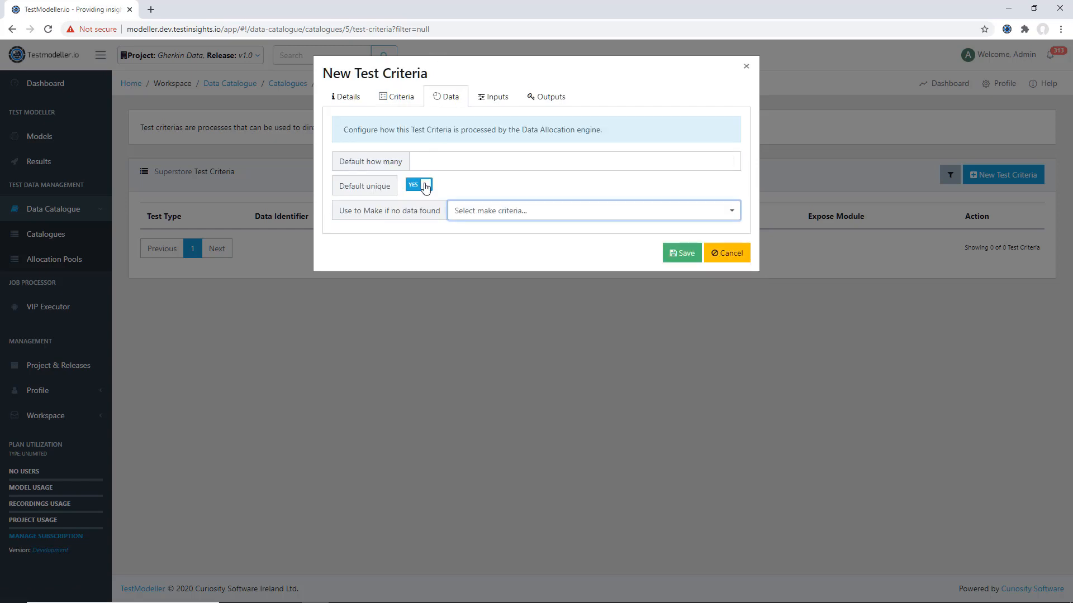
{"action": "left_click", "coordinate": [457, 163]}
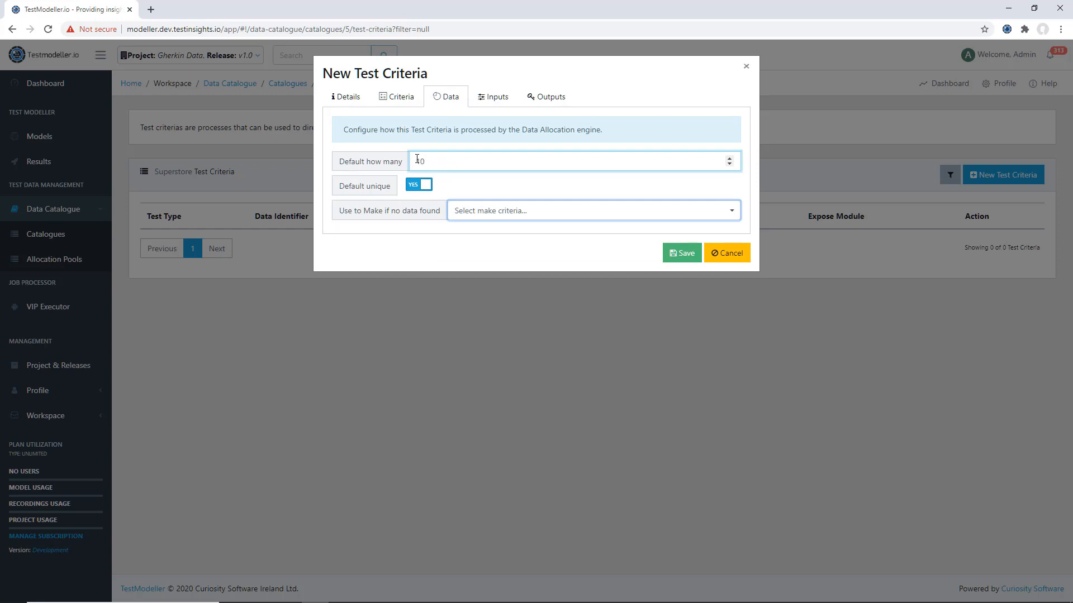
- Set the City parameter's default value to Seattle, review the output parameters and save the test criteria
{"action": "left_click", "coordinate": [492, 106]}
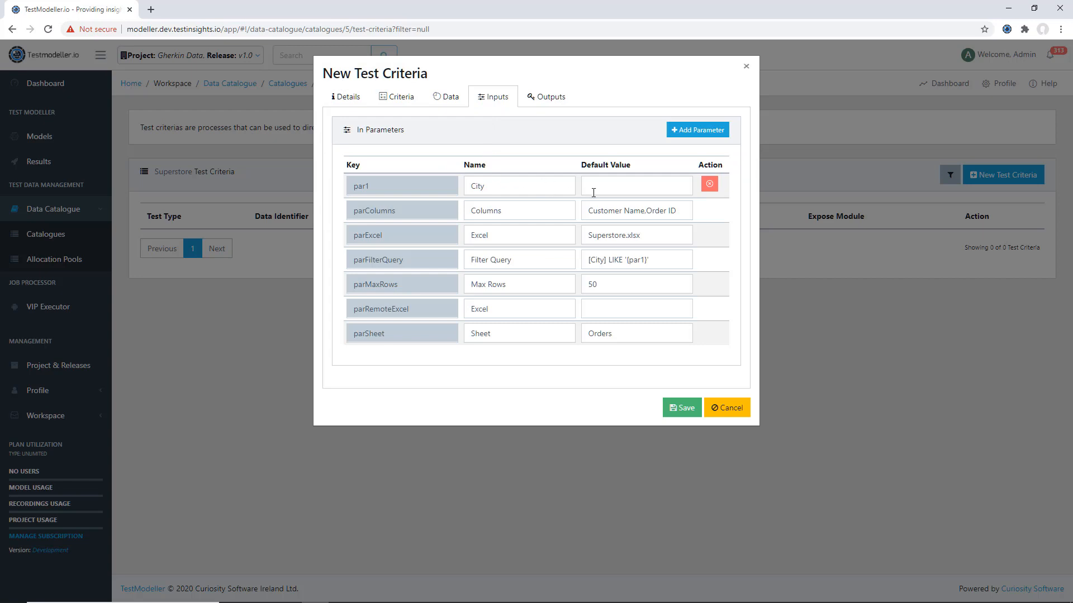
{"action": "left_click", "coordinate": [599, 184]}
{"action": "left_click", "coordinate": [545, 100]}
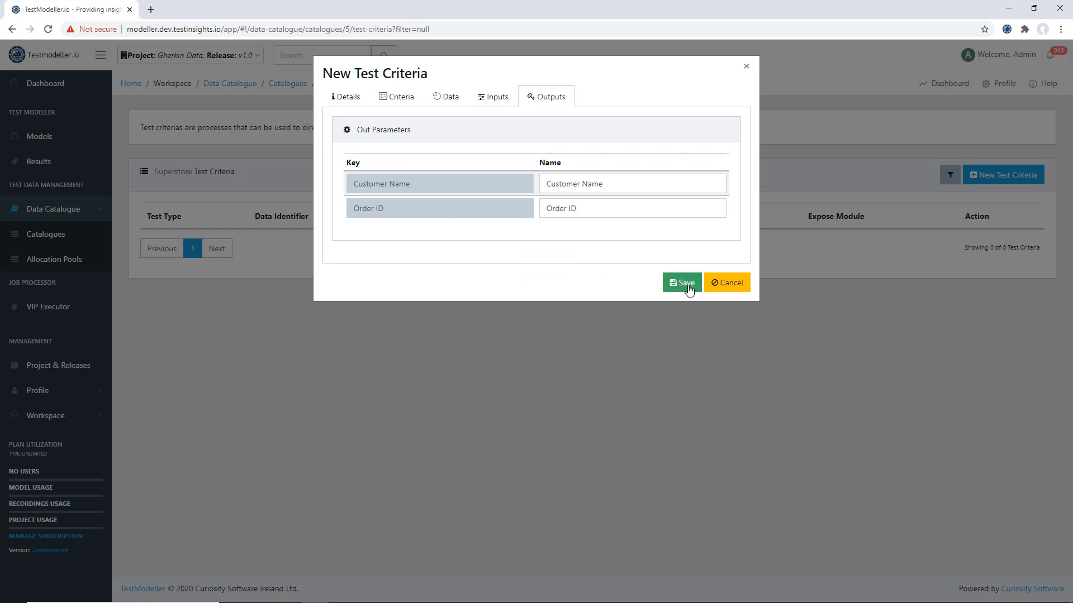
{"action": "left_click", "coordinate": [684, 284]}
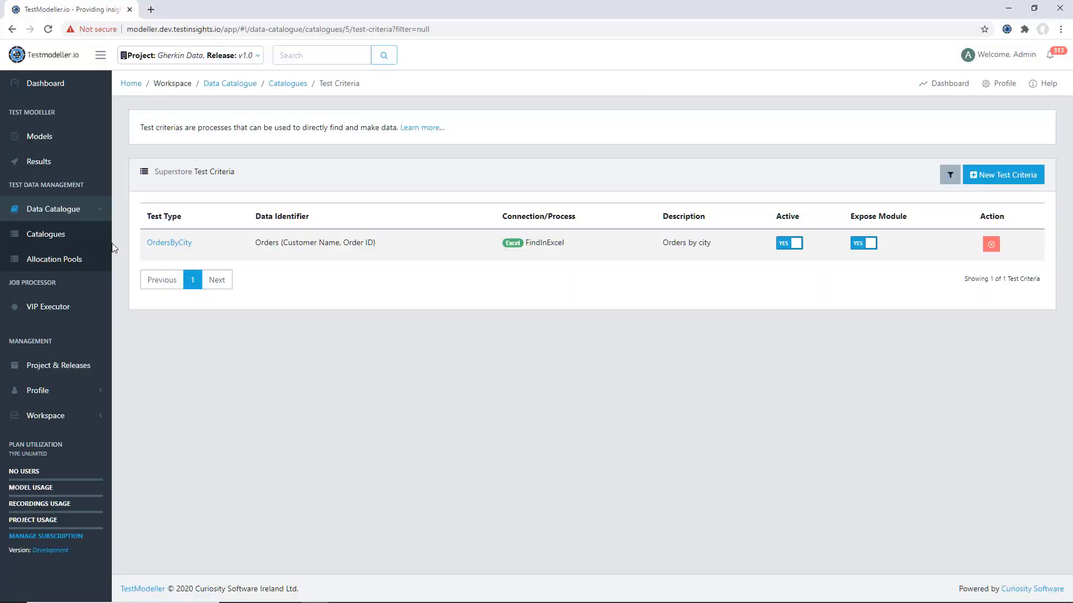
- Create an allocation pool named Superstore UAT that uses the Superstore catalogue
{"action": "left_click", "coordinate": [92, 269]}
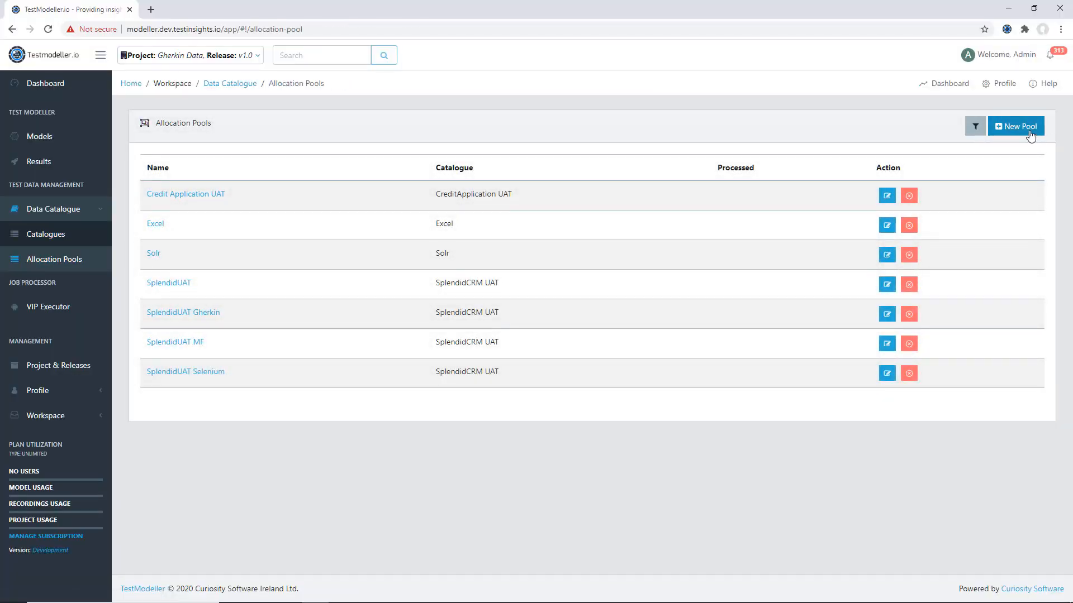
{"action": "left_click", "coordinate": [1031, 136]}
{"action": "left_click", "coordinate": [559, 95]}
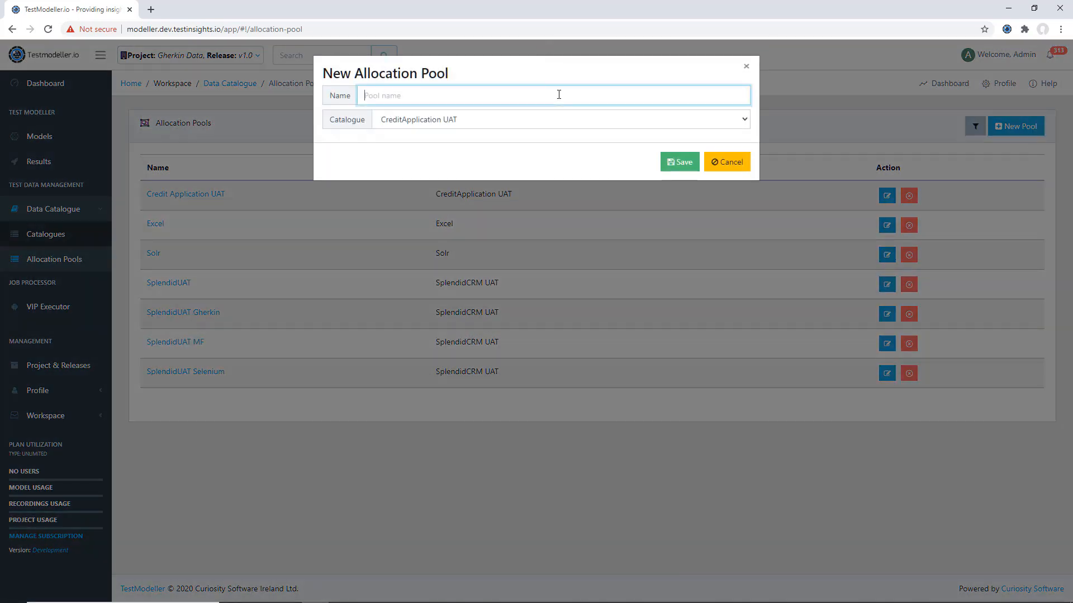
{"action": "left_click", "coordinate": [552, 127]}
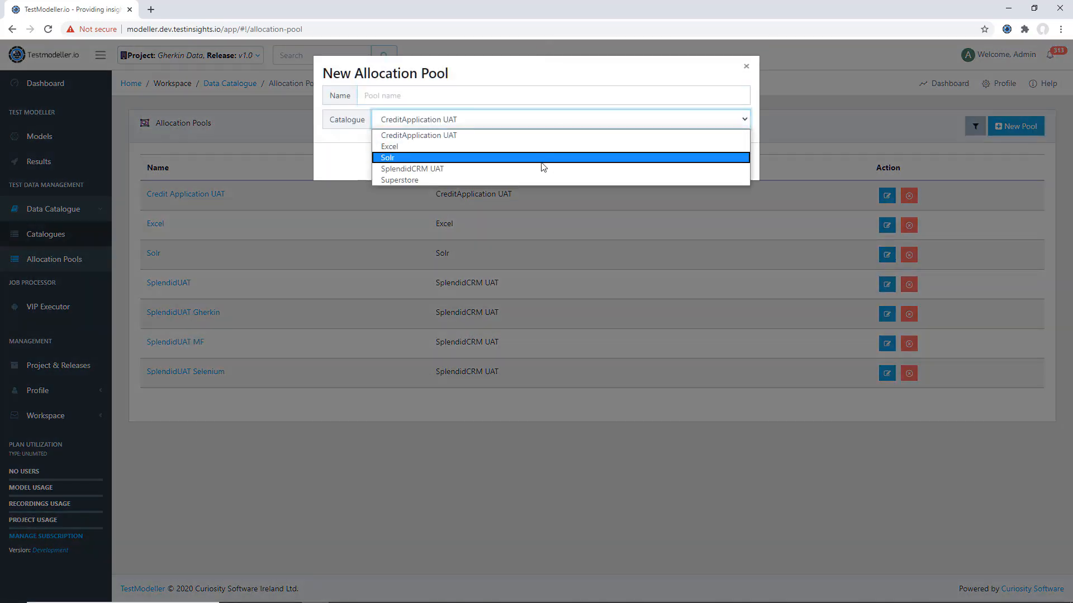
{"action": "left_click", "coordinate": [543, 180]}
{"action": "left_click", "coordinate": [551, 100]}
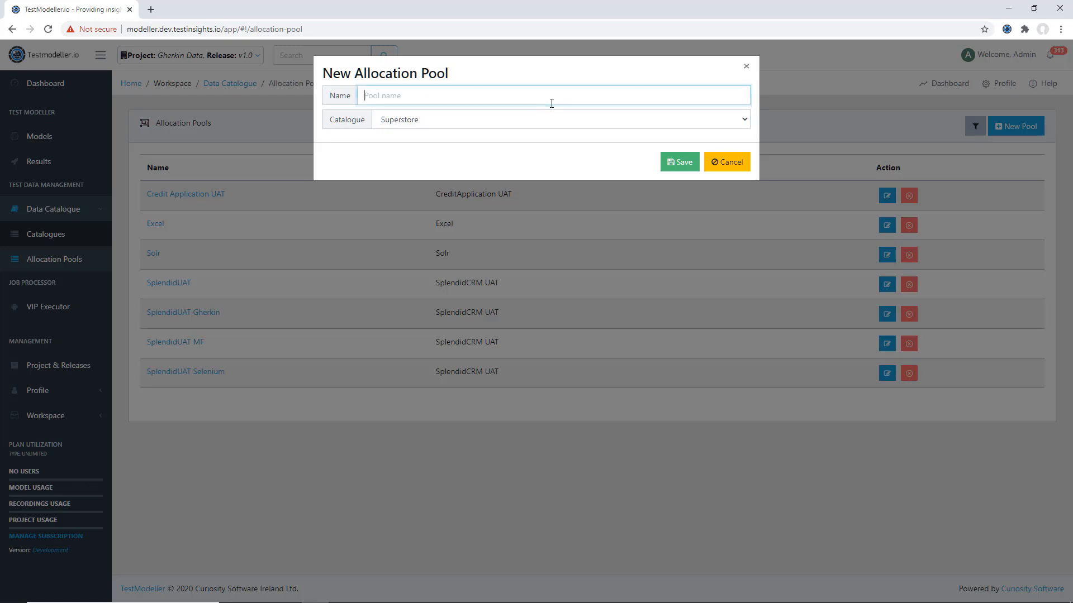
{"action": "type", "text": "S"}
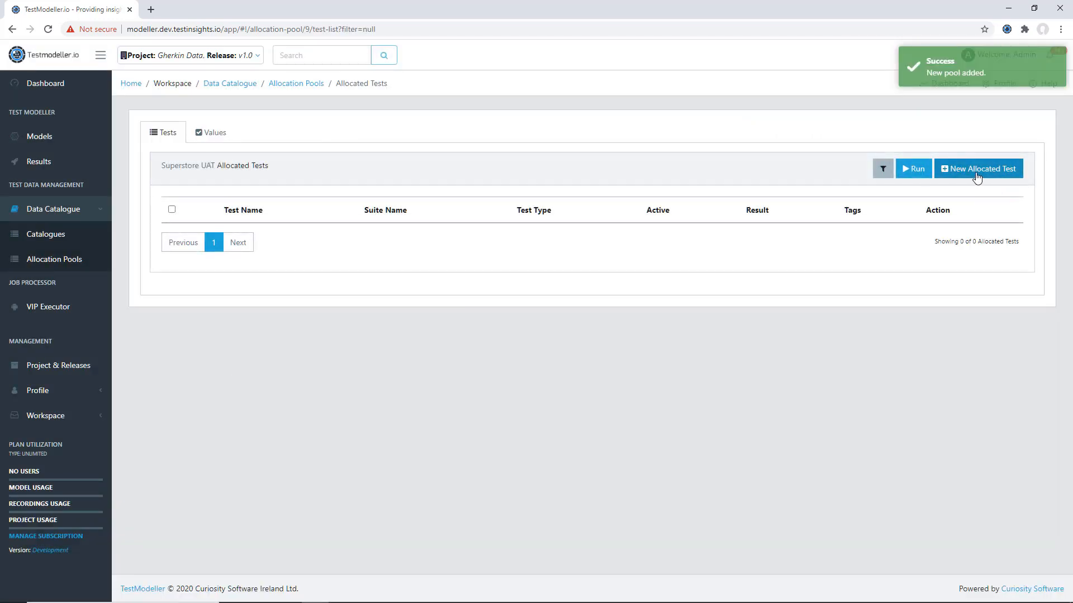
- Start a new allocated test named "Orders by Seattle" in suite Orders, based on the OrdersByCity [Excel] criteria
{"action": "left_click", "coordinate": [976, 177]}
{"action": "left_click", "coordinate": [544, 163]}
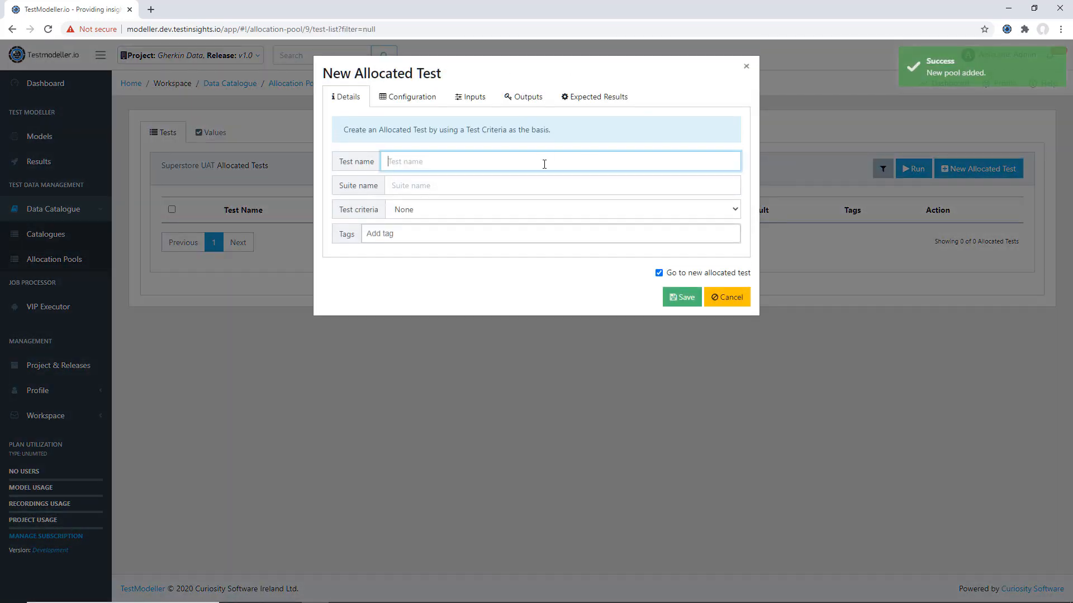
{"action": "type", "text": "Orders by Seattle"}
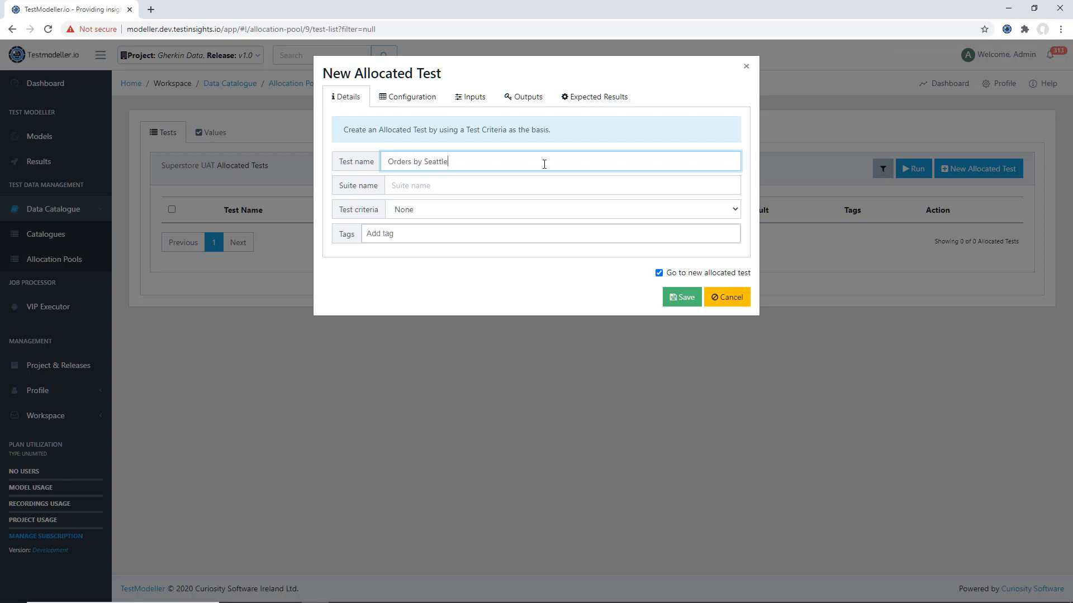
{"action": "key", "text": "ctrl+a"}
{"action": "key", "text": "Tab"}
{"action": "type", "text": "Or"}
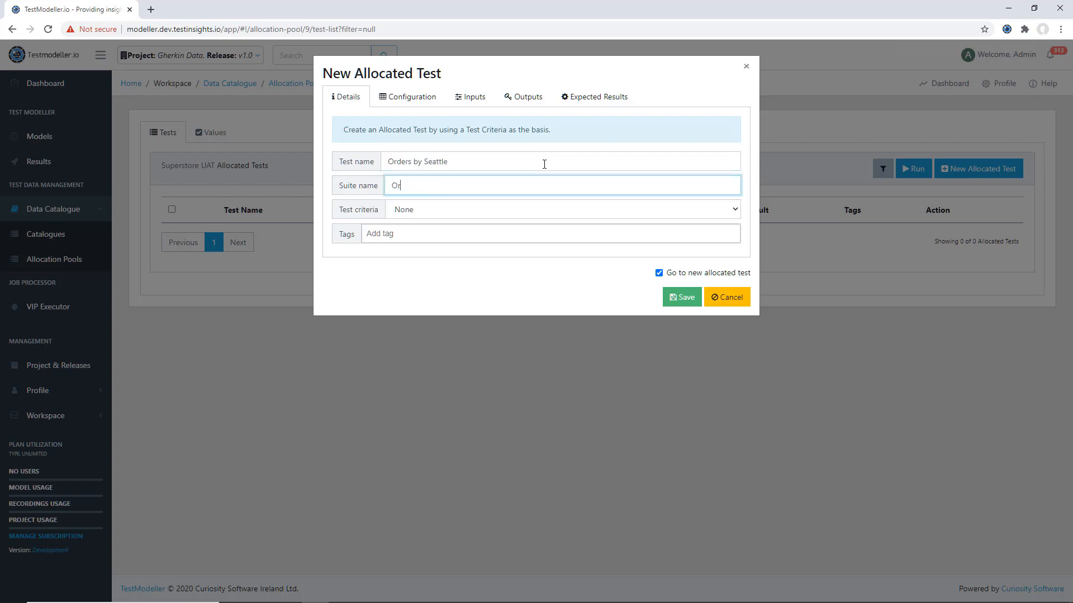
{"action": "left_click", "coordinate": [540, 209]}
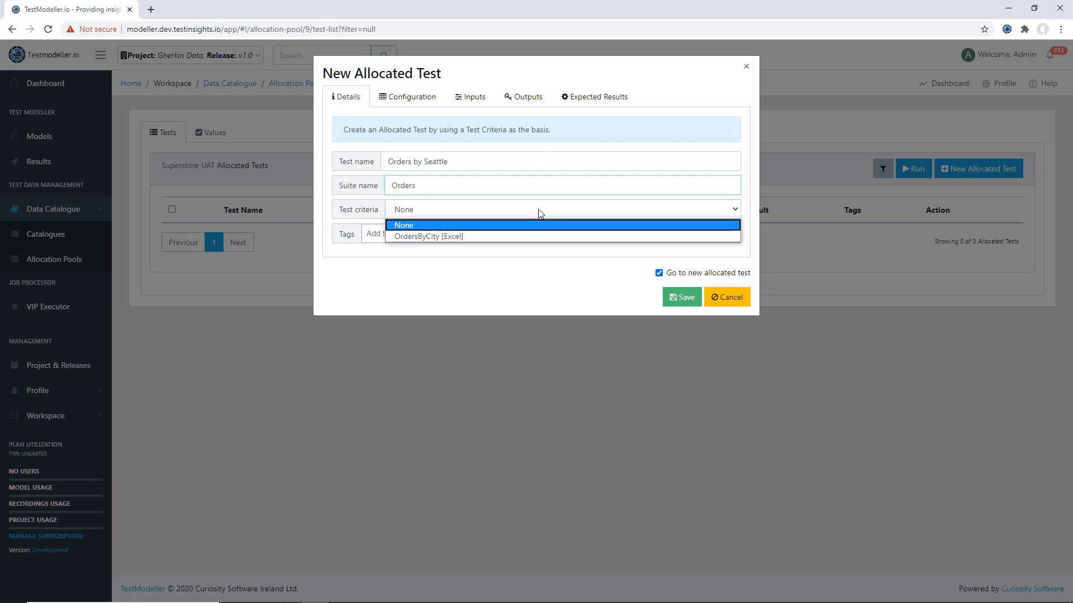
{"action": "left_click", "coordinate": [513, 233]}
- Review the new allocated test's configuration and input values, keeping 10 as the how many value, and save the test
{"action": "left_click", "coordinate": [406, 97]}
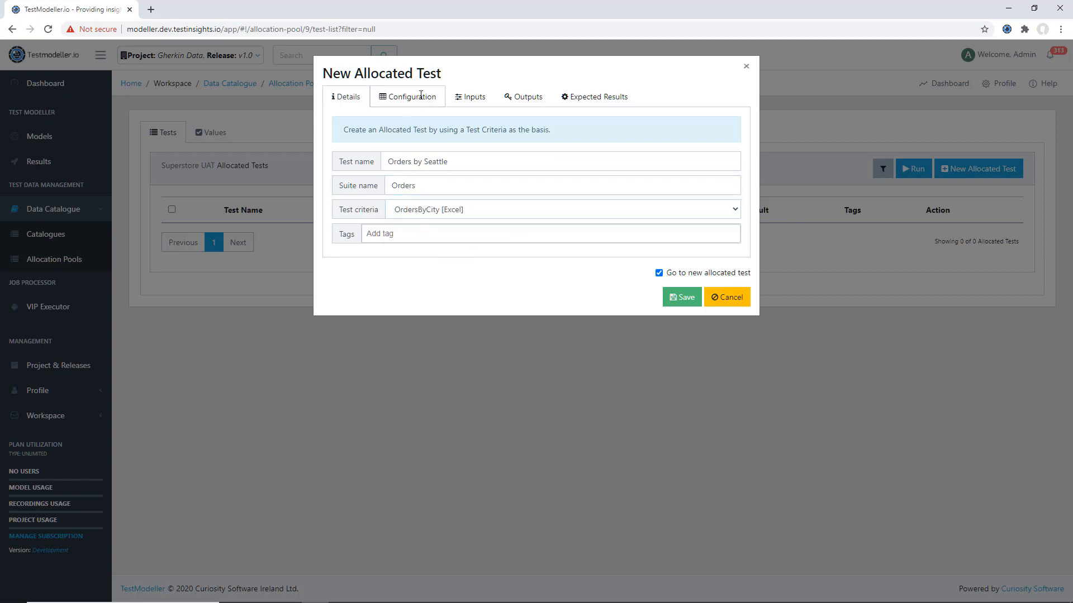
{"action": "left_click", "coordinate": [432, 162]}
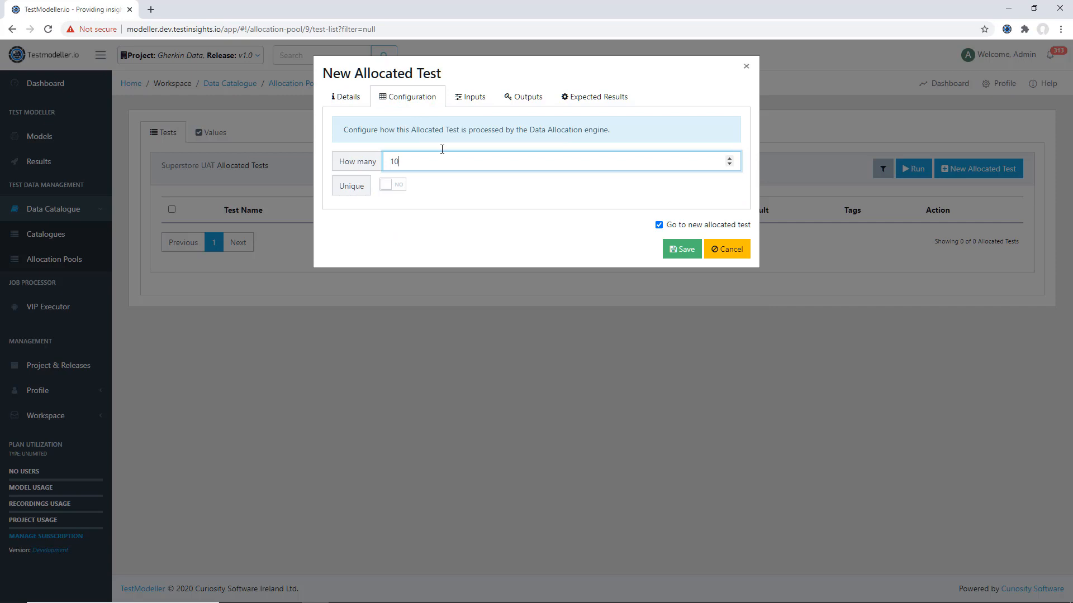
{"action": "left_click", "coordinate": [470, 97]}
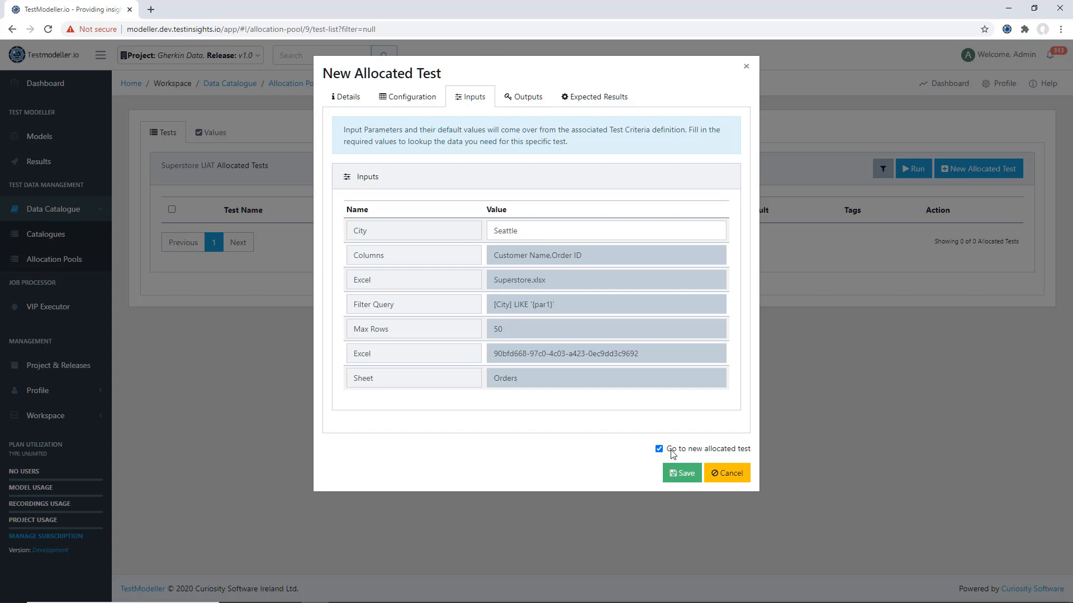
{"action": "left_click", "coordinate": [682, 474]}
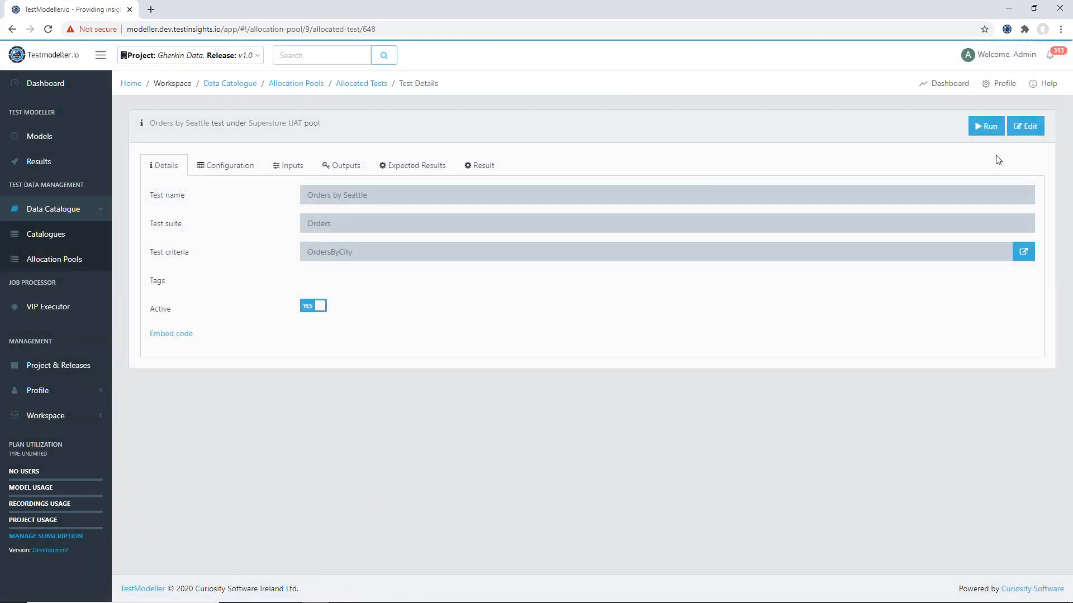
- Run the Orders by Seattle test with the DataAllocate process and open the test's result
{"action": "left_click", "coordinate": [984, 126]}
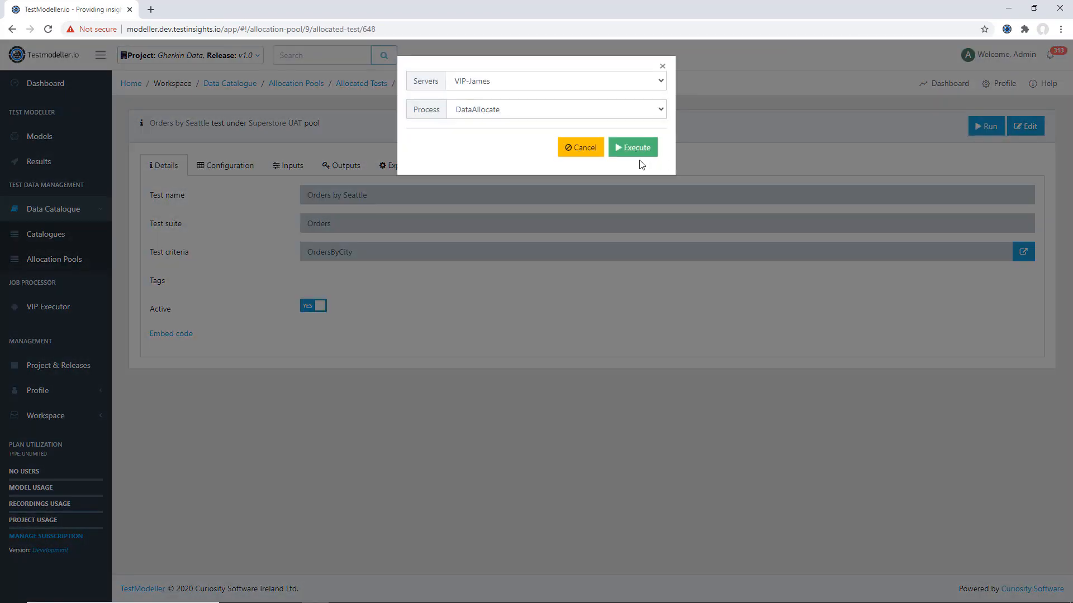
{"action": "left_click", "coordinate": [636, 148]}
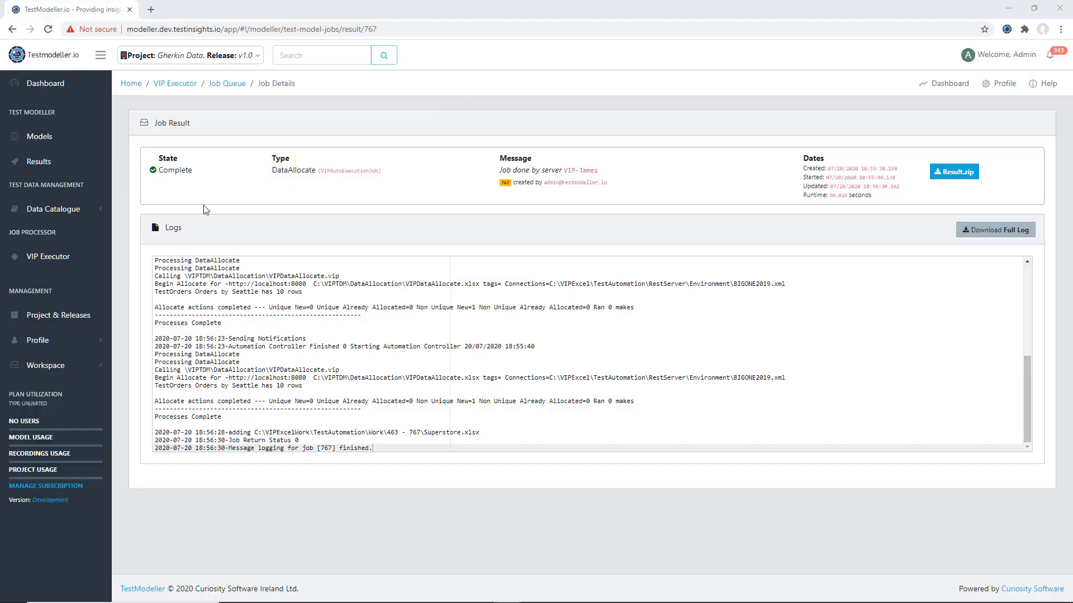
{"action": "left_click", "coordinate": [12, 29]}
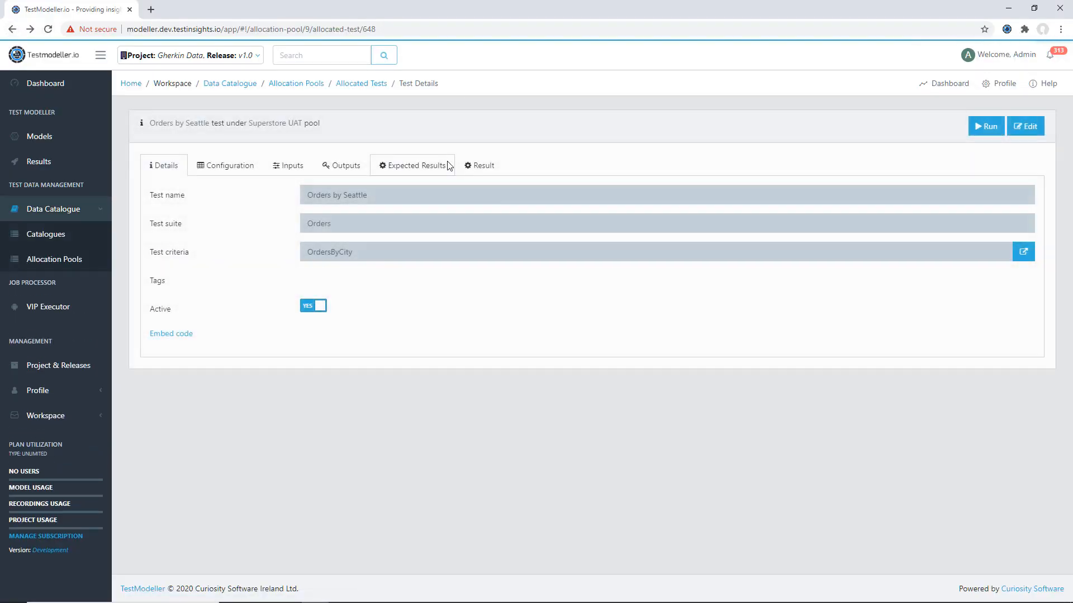
{"action": "left_click", "coordinate": [484, 166]}
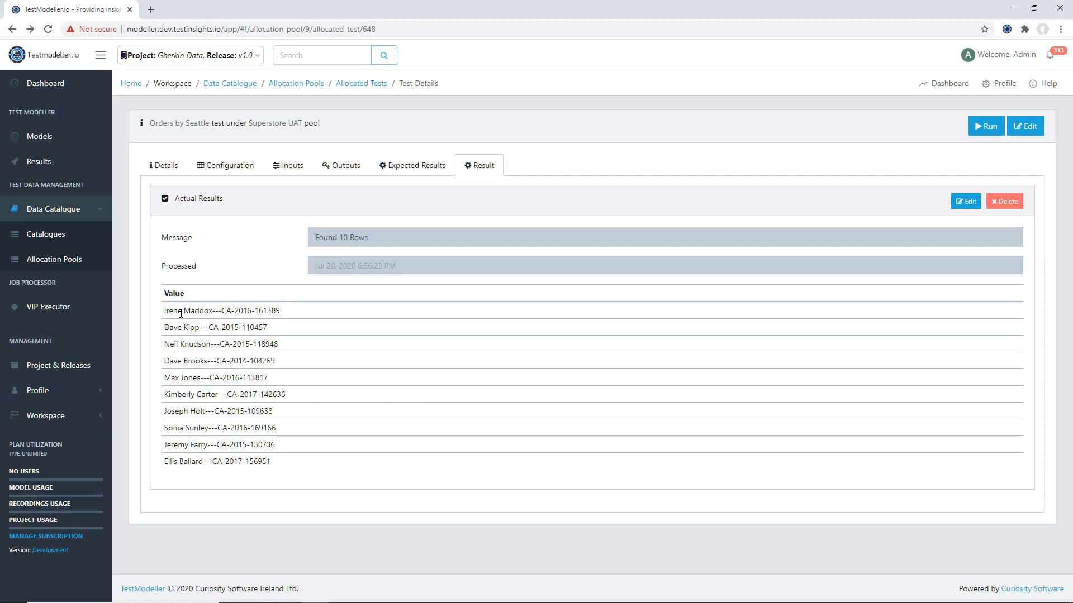
- Examine the customer and order values returned by the Seattle test alongside its input parameters
{"action": "left_click_drag", "start_coordinate": [166, 311], "coordinate": [297, 312]}
{"action": "left_click", "coordinate": [238, 339]}
{"action": "left_click", "coordinate": [286, 162]}
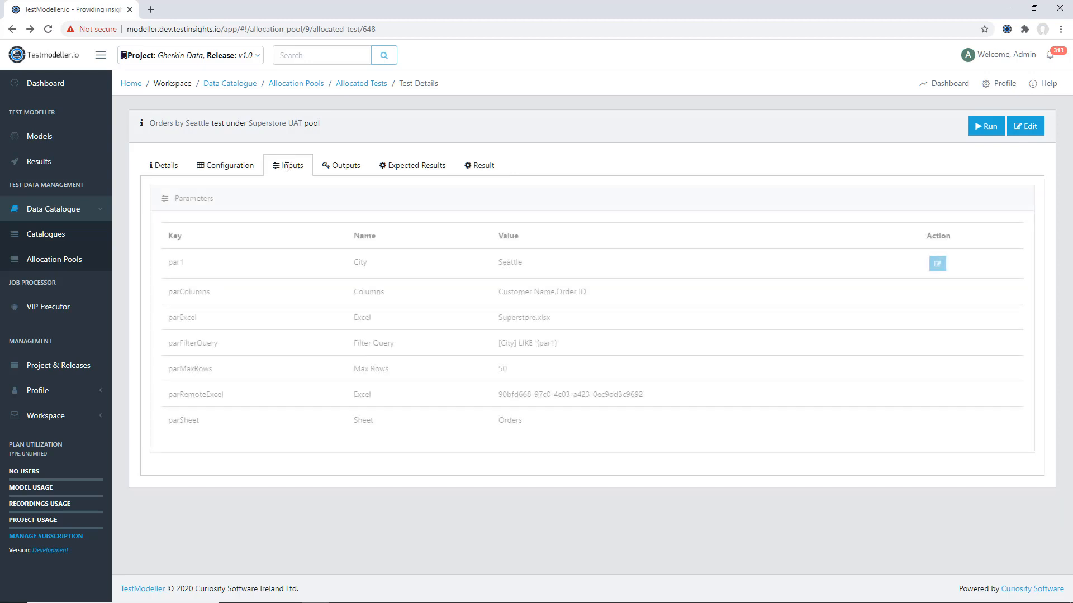
{"action": "left_click", "coordinate": [475, 163]}
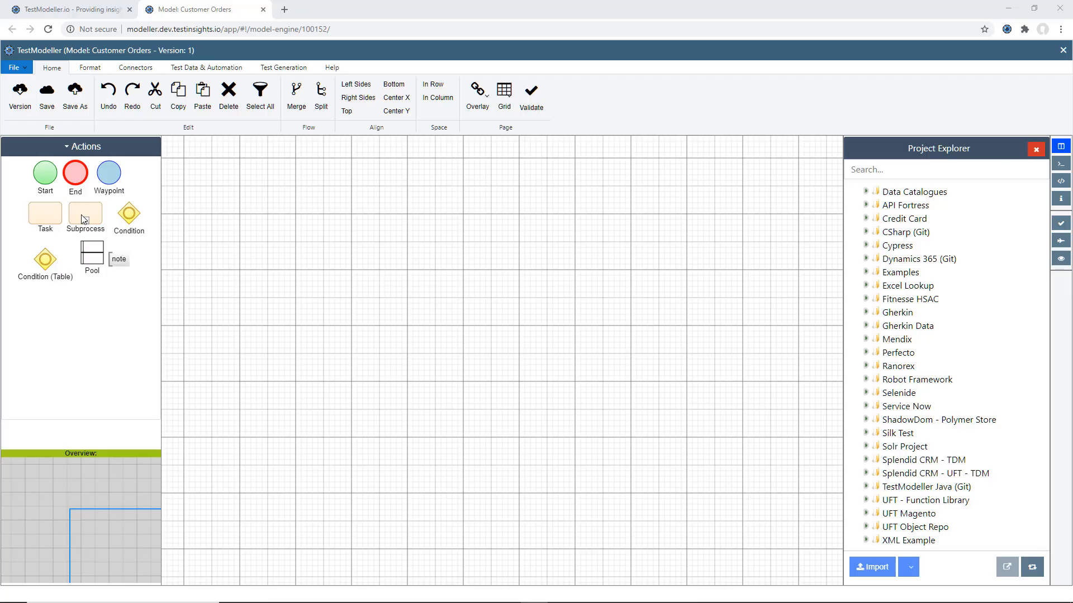
- In the Customer Orders model, add a Start node and beside it a task labelled "I make a new order"
{"action": "left_click", "coordinate": [52, 178]}
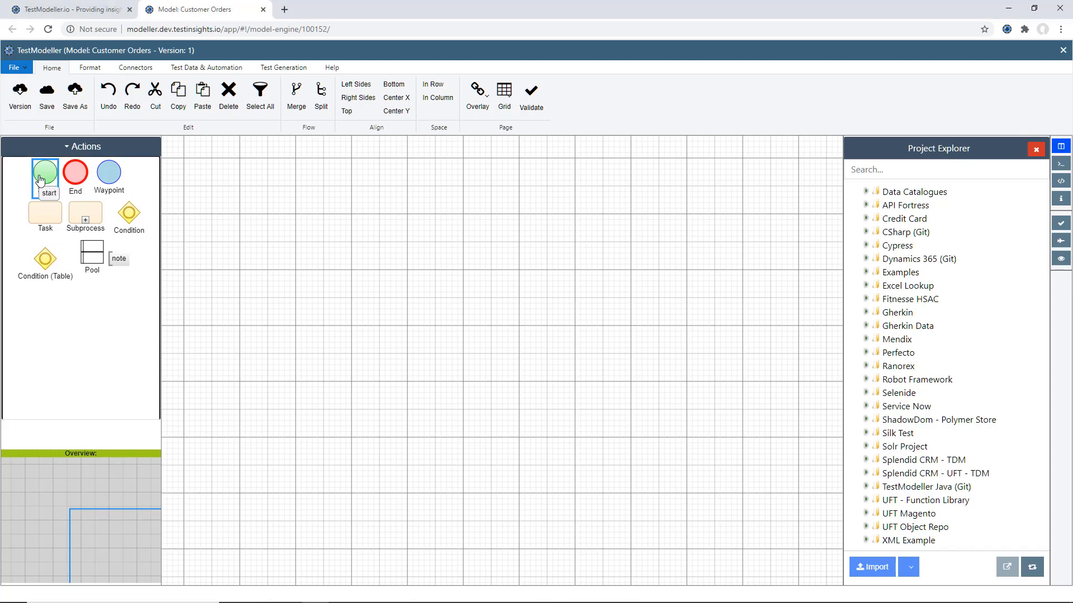
{"action": "left_click_drag", "start_coordinate": [39, 179], "coordinate": [249, 283]}
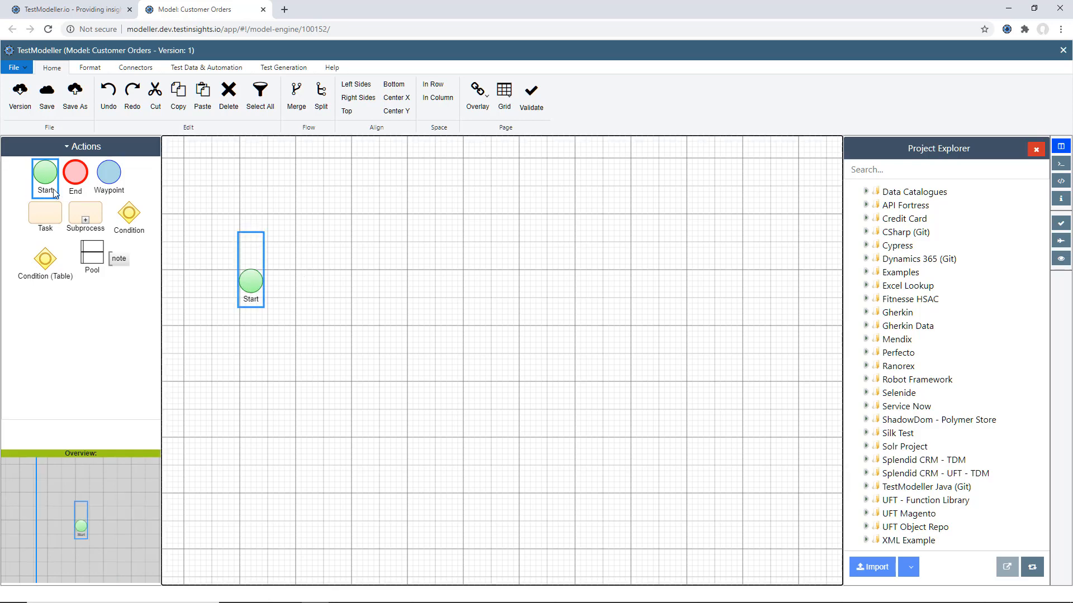
{"action": "left_click_drag", "start_coordinate": [45, 213], "coordinate": [368, 281]}
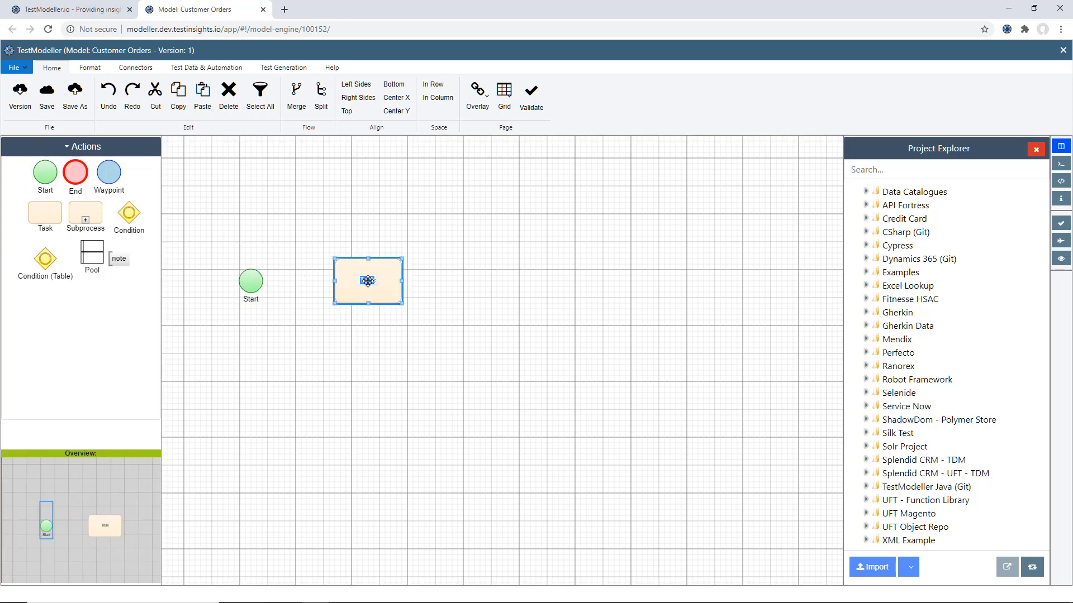
{"action": "type", "text": "make a new order"}
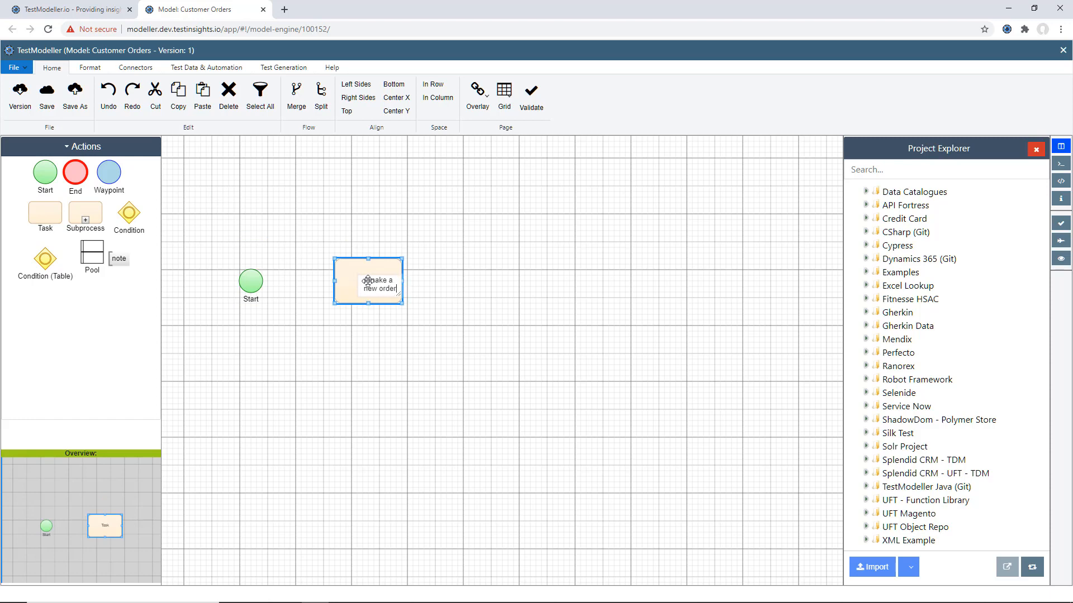
{"action": "key", "text": "Home"}
{"action": "type", "text": "I"}
{"action": "left_click", "coordinate": [449, 288]}
- Mark the "I make a new order" task as a Gherkin Given step
{"action": "right_click", "coordinate": [339, 279]}
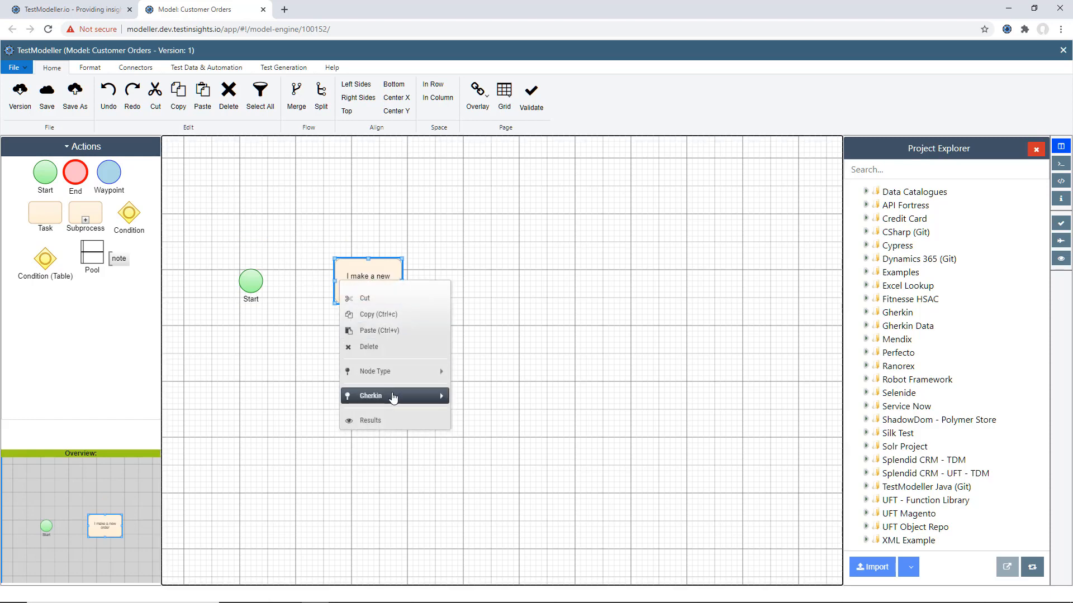
{"action": "mouse_move", "coordinate": [393, 397]}
{"action": "left_click", "coordinate": [480, 400]}
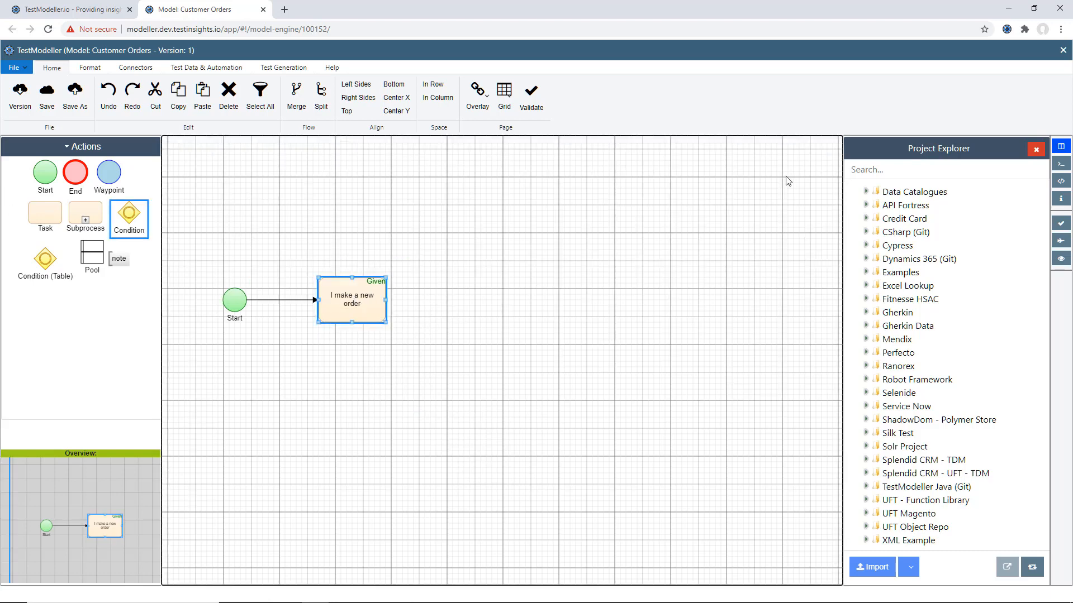
- Start importing the OrdersByCity lookup from the Superstore data catalogue into the model
{"action": "left_click", "coordinate": [865, 192]}
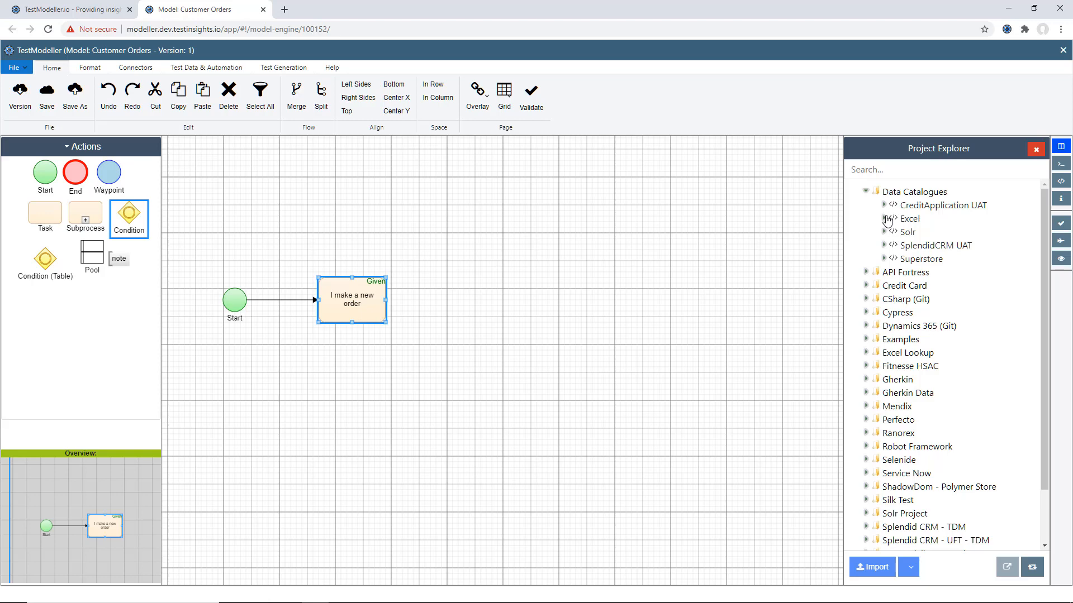
{"action": "left_click", "coordinate": [883, 258]}
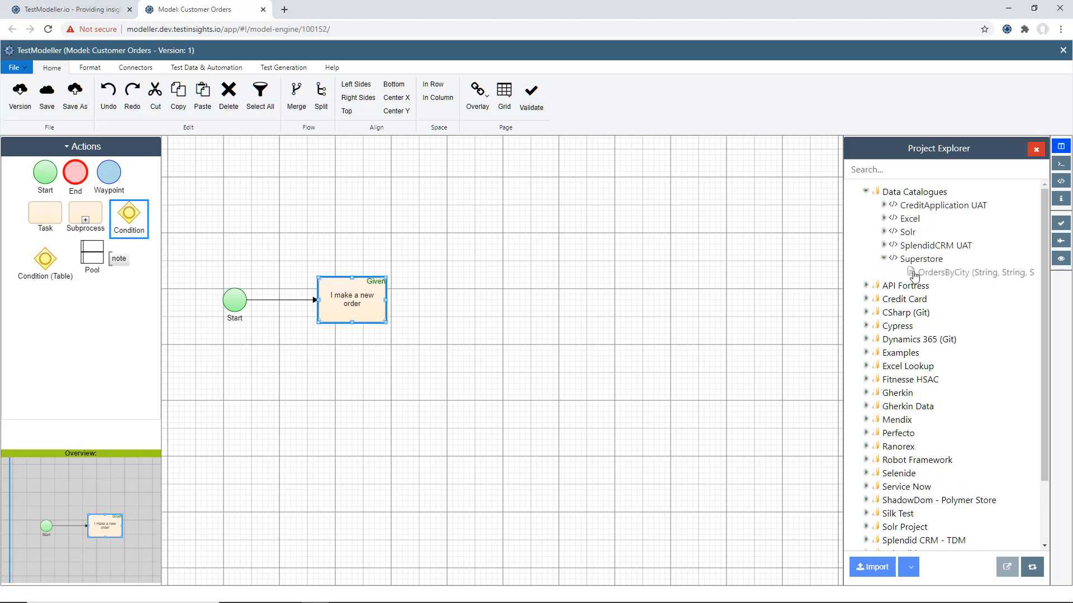
{"action": "left_click", "coordinate": [927, 278]}
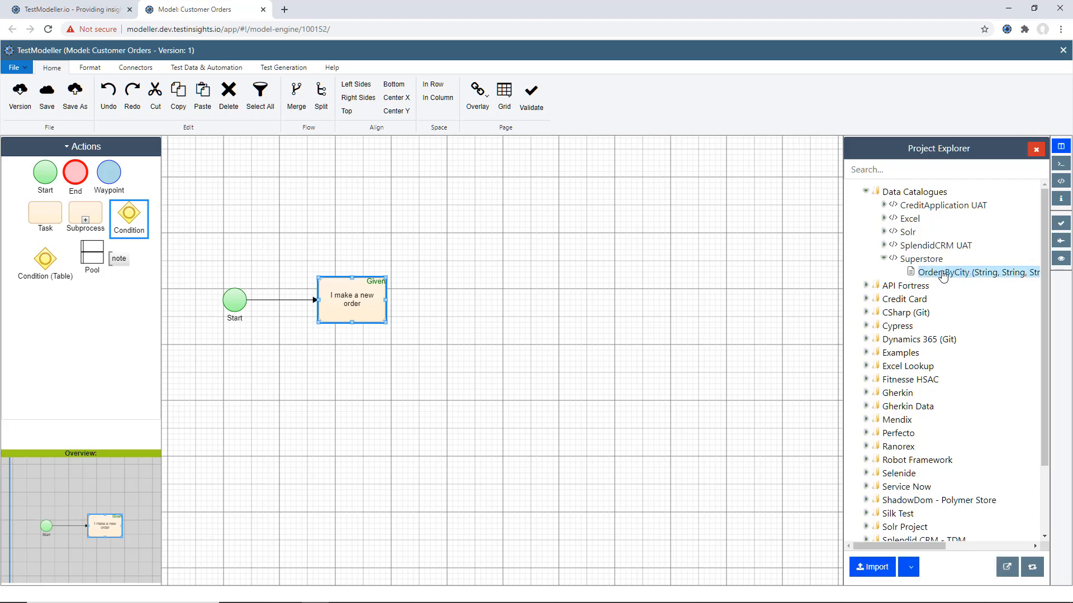
{"action": "left_click", "coordinate": [873, 569]}
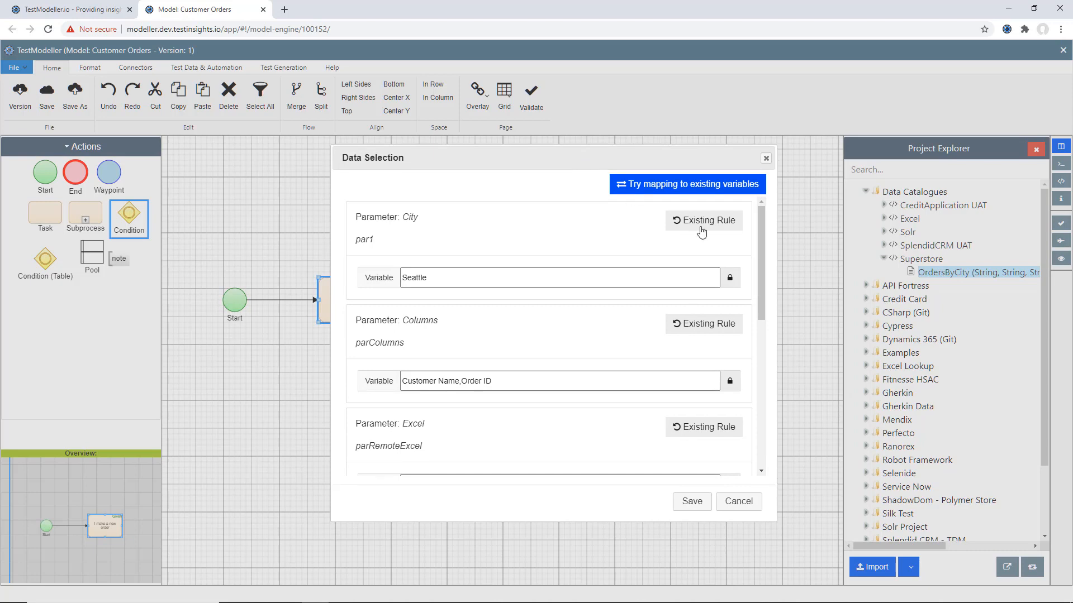
- Switch the City parameter to a new data rule and give it three value rows
{"action": "left_click", "coordinate": [701, 231]}
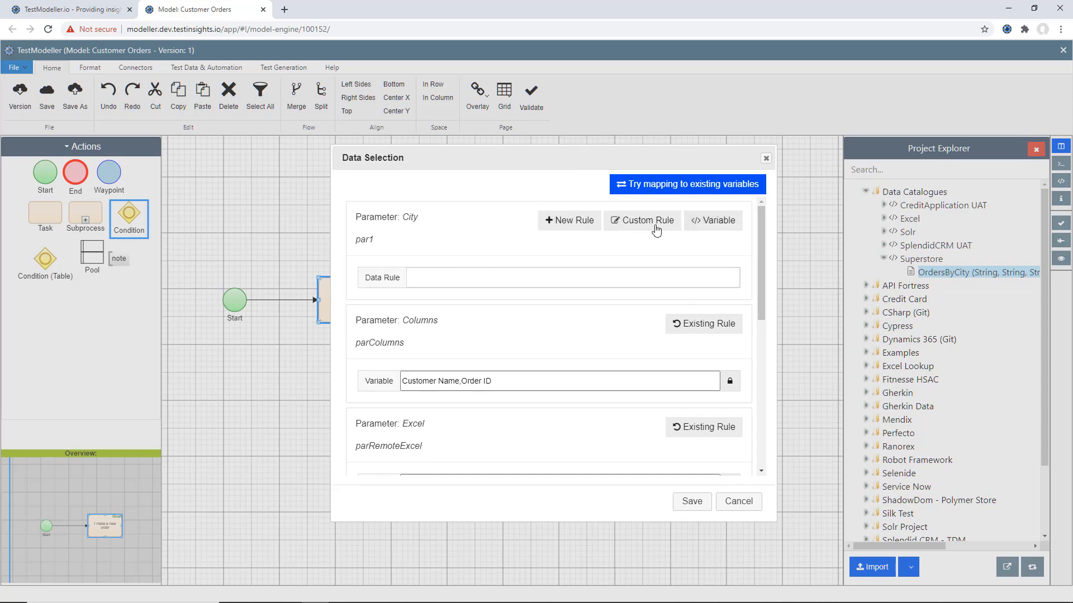
{"action": "left_click", "coordinate": [586, 225]}
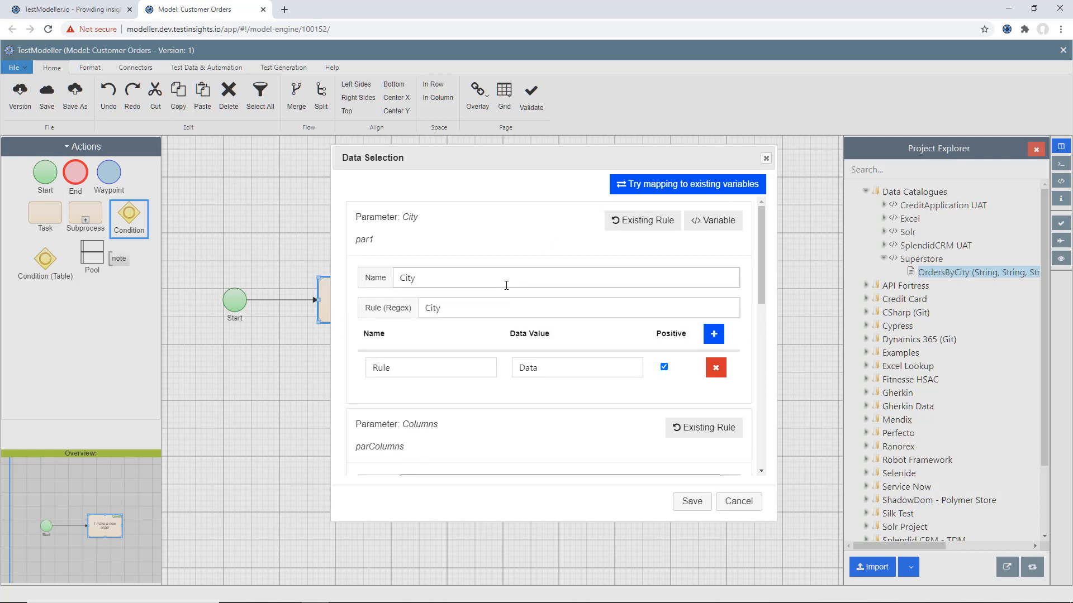
{"action": "scroll", "coordinate": [471, 329], "scroll_direction": "down", "scroll_amount": 1}
{"action": "scroll", "coordinate": [471, 328], "scroll_direction": "up", "scroll_amount": 1}
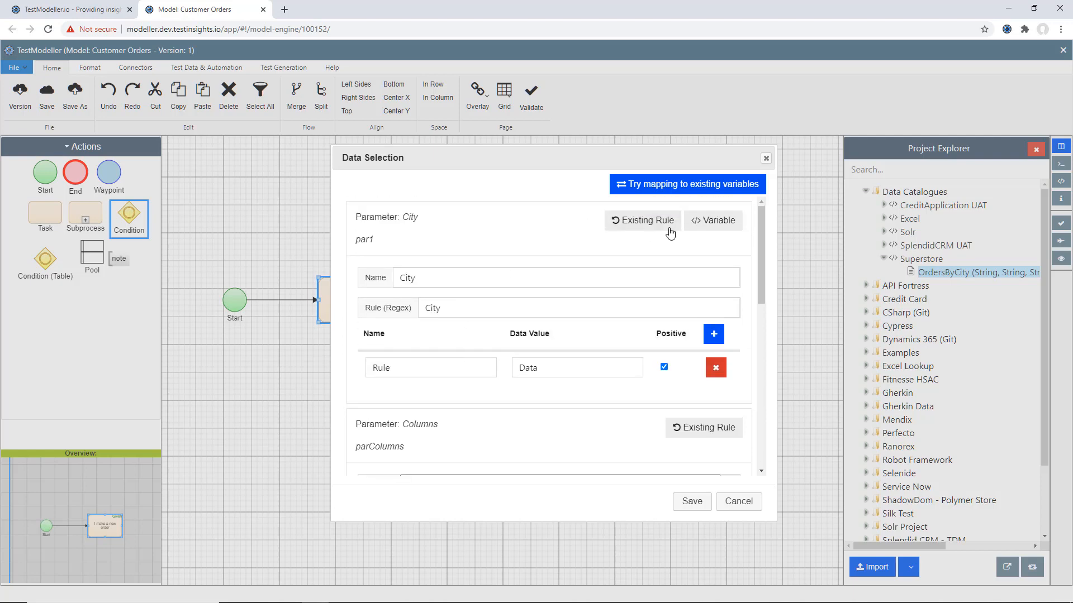
{"action": "left_click", "coordinate": [713, 282]}
{"action": "left_click", "coordinate": [713, 282]}
- Set both the name and data value of the City rule's first row to Seattle
{"action": "double_click", "coordinate": [438, 328]}
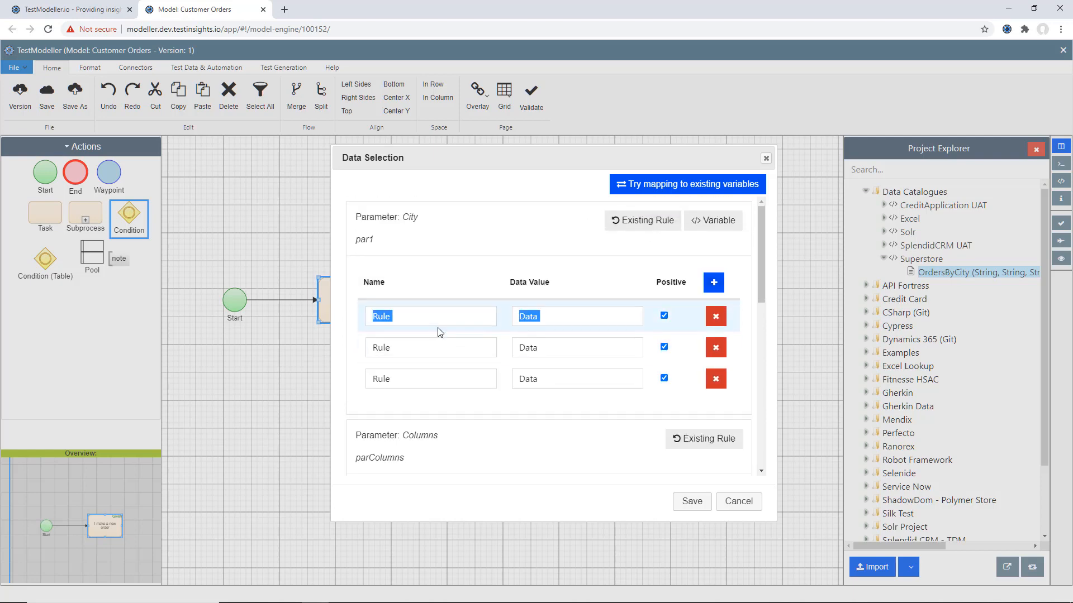
{"action": "type", "text": "Seatt"}
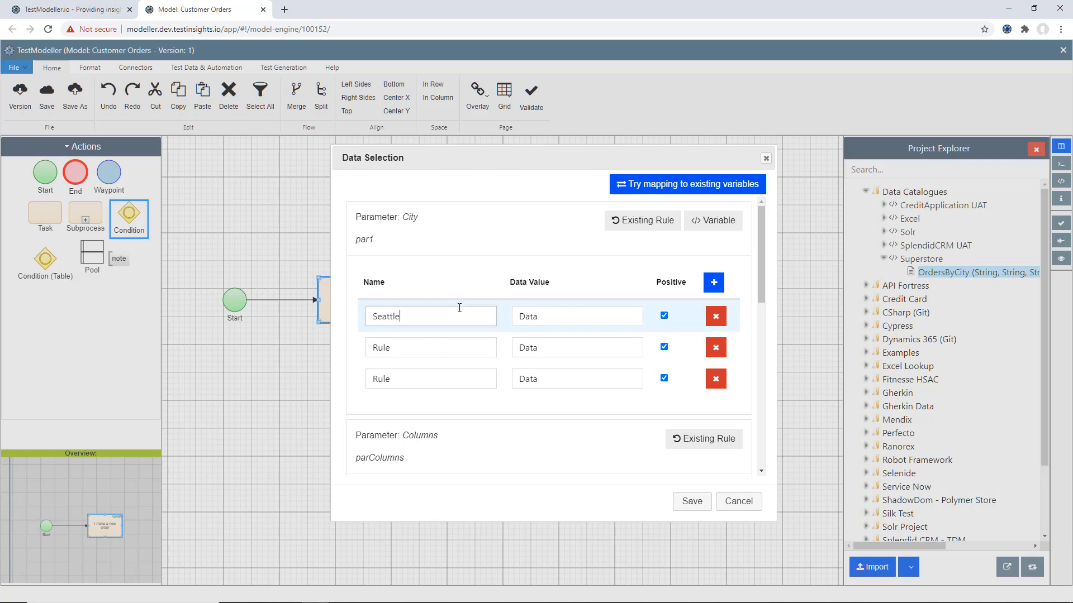
{"action": "type", "text": "le"}
{"action": "key", "text": "ctrl+a"}
{"action": "key", "text": "ctrl+c"}
{"action": "key", "text": "Tab"}
{"action": "key", "text": "ctrl+v"}
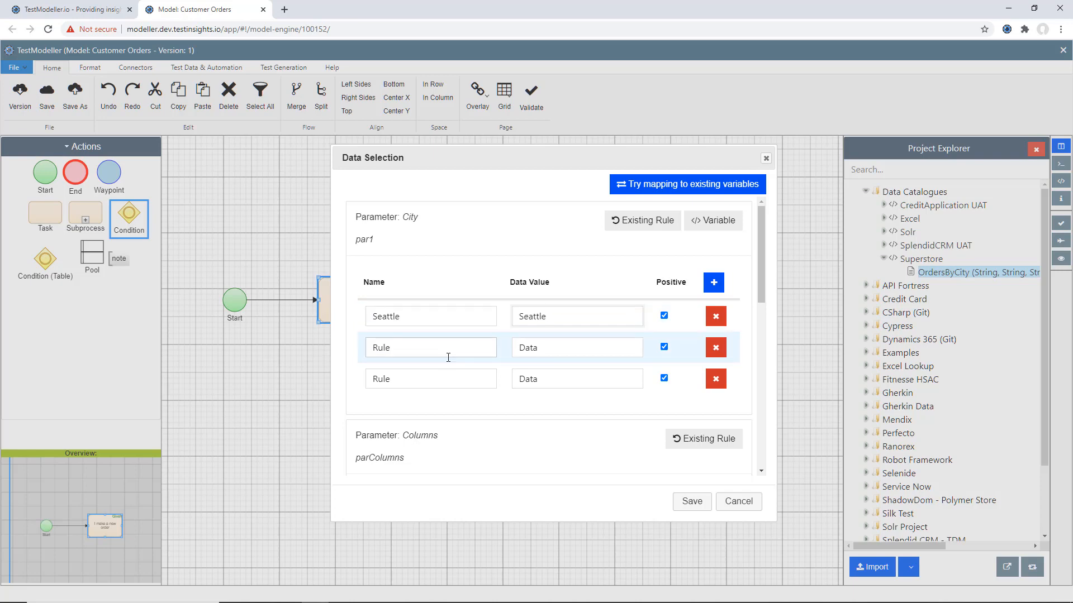
- Set both the name and data value of the City rule's second row to Los Angeles
{"action": "double_click", "coordinate": [448, 357]}
{"action": "type", "text": "Los Angeles"}
{"action": "key", "text": "ctrl+a"}
{"action": "key", "text": "ctrl+c"}
{"action": "key", "text": "Tab"}
{"action": "key", "text": "ctrl+v"}
- Set the name and data value of the City rule's third row to Madison and save the data selection
{"action": "double_click", "coordinate": [447, 375]}
{"action": "type", "text": "Madison"}
{"action": "key", "text": "ctrl+a"}
{"action": "key", "text": "ctrl+c"}
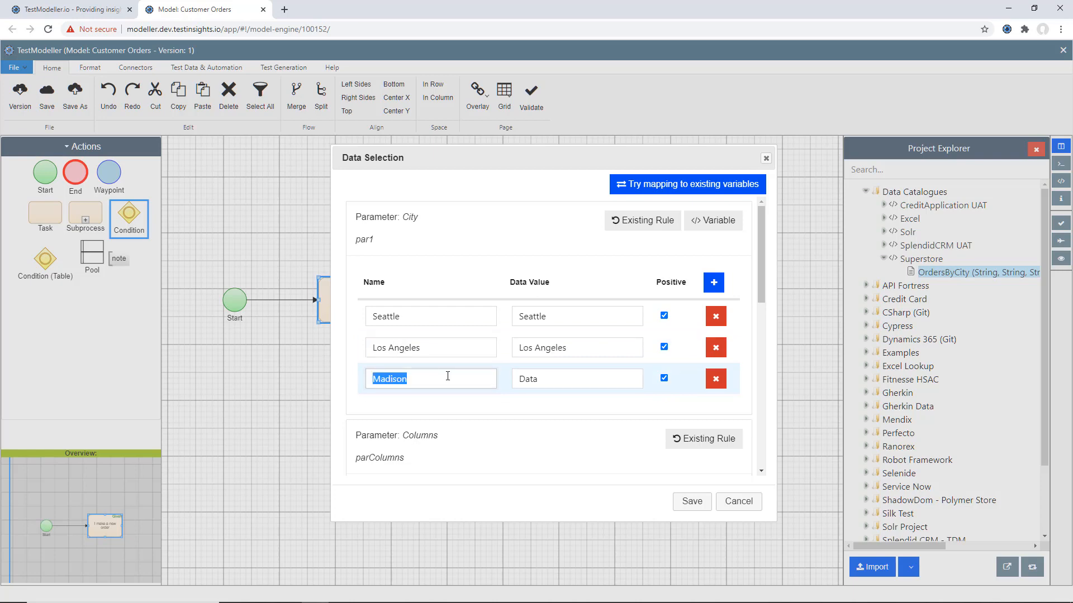
{"action": "key", "text": "Tab"}
{"action": "key", "text": "ctrl+v"}
{"action": "left_click", "coordinate": [565, 418]}
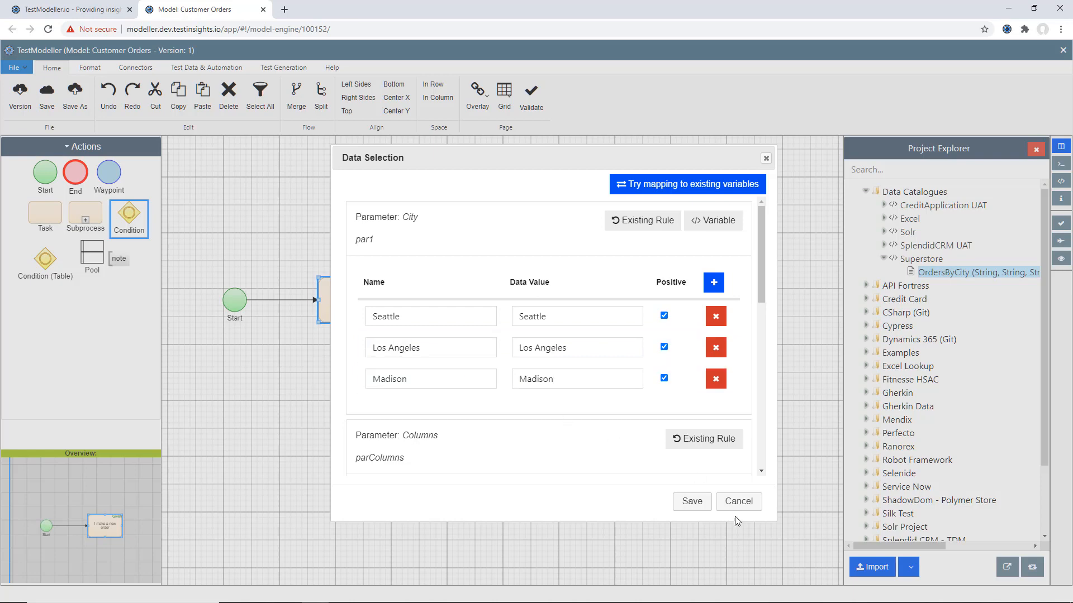
{"action": "left_click", "coordinate": [693, 501]}
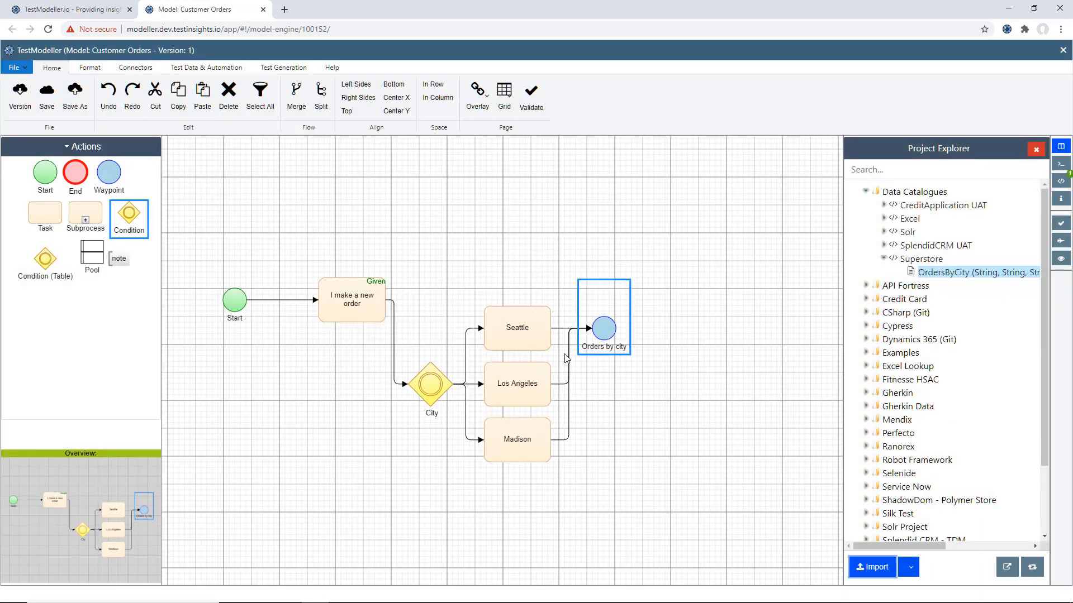
- Add a task labelled "I make an order" beyond the Orders by city waypoint and mark it as a Gherkin When step
{"action": "scroll", "coordinate": [411, 321], "scroll_direction": "down", "scroll_amount": 1}
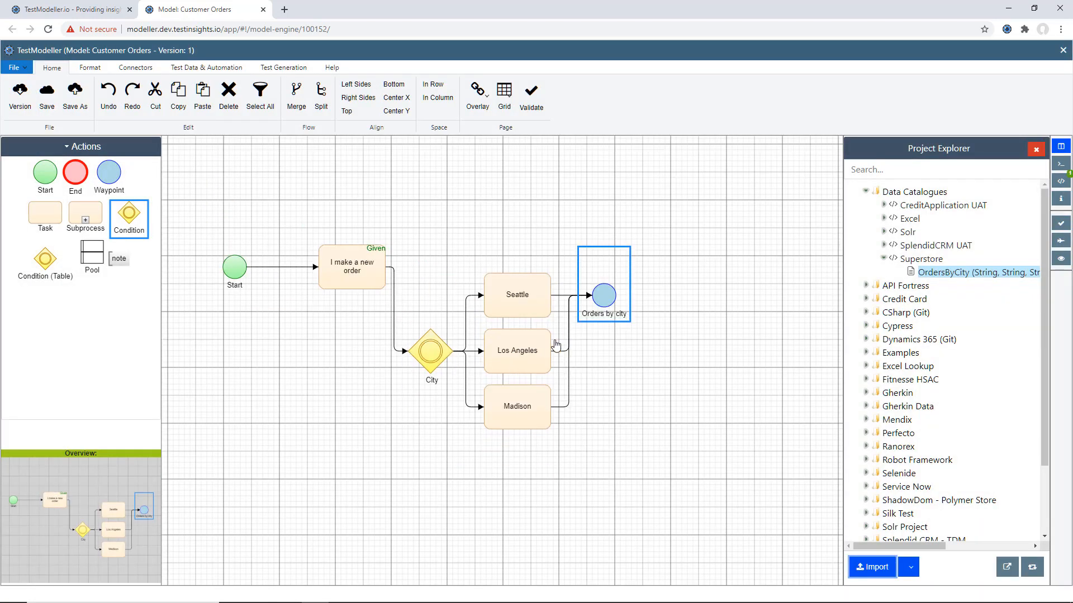
{"action": "scroll", "coordinate": [564, 333], "scroll_direction": "right", "scroll_amount": 3}
{"action": "left_click_drag", "start_coordinate": [45, 212], "coordinate": [604, 310]}
{"action": "right_click", "coordinate": [614, 300]}
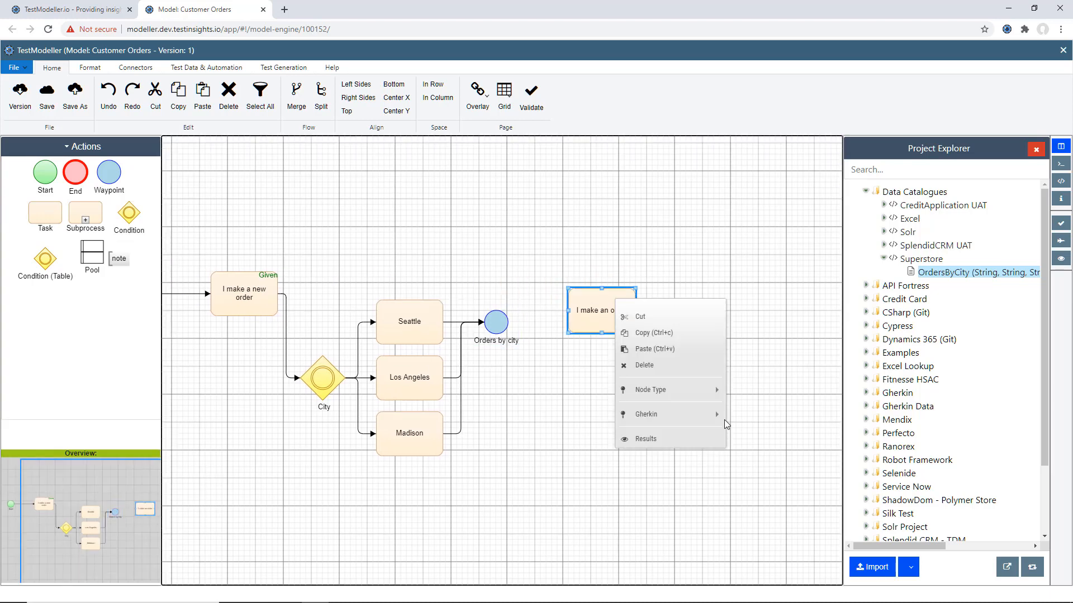
{"action": "mouse_move", "coordinate": [722, 423]}
{"action": "left_click", "coordinate": [779, 433]}
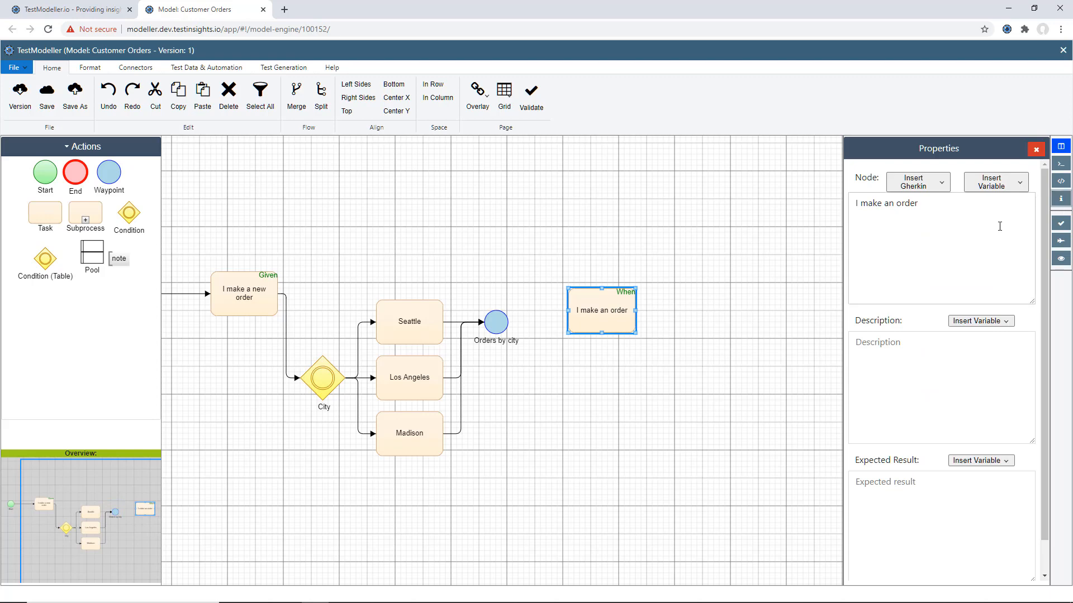
- Extend the When task's text with "from" and the City variable so it reads "I make an order from $[City]"
{"action": "left_click", "coordinate": [957, 210]}
{"action": "type", "text": "from"}
{"action": "left_click", "coordinate": [991, 183]}
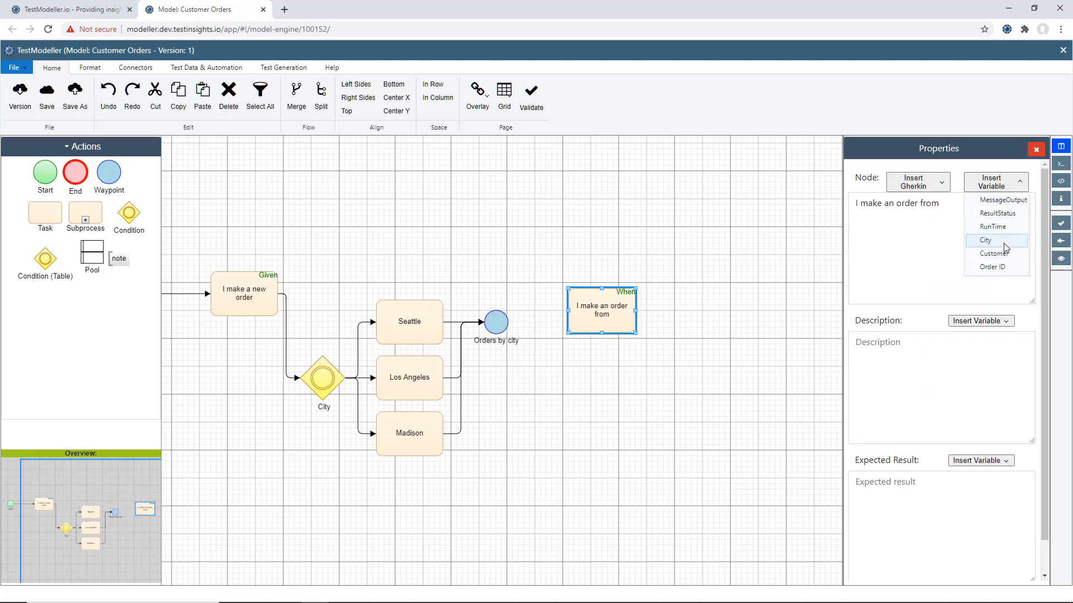
{"action": "left_click", "coordinate": [1005, 244]}
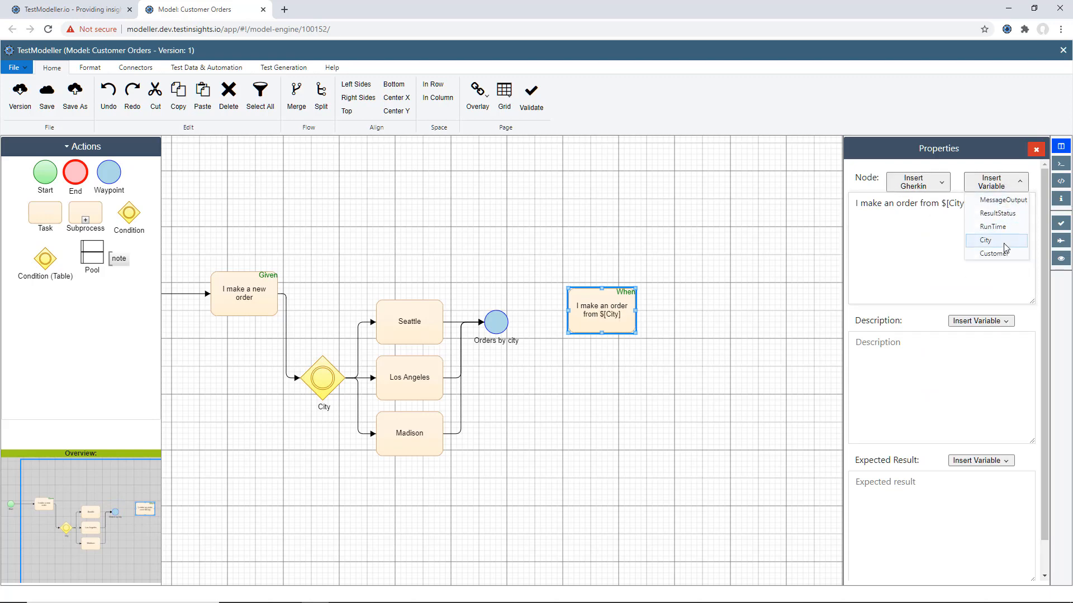
{"action": "left_click", "coordinate": [658, 322]}
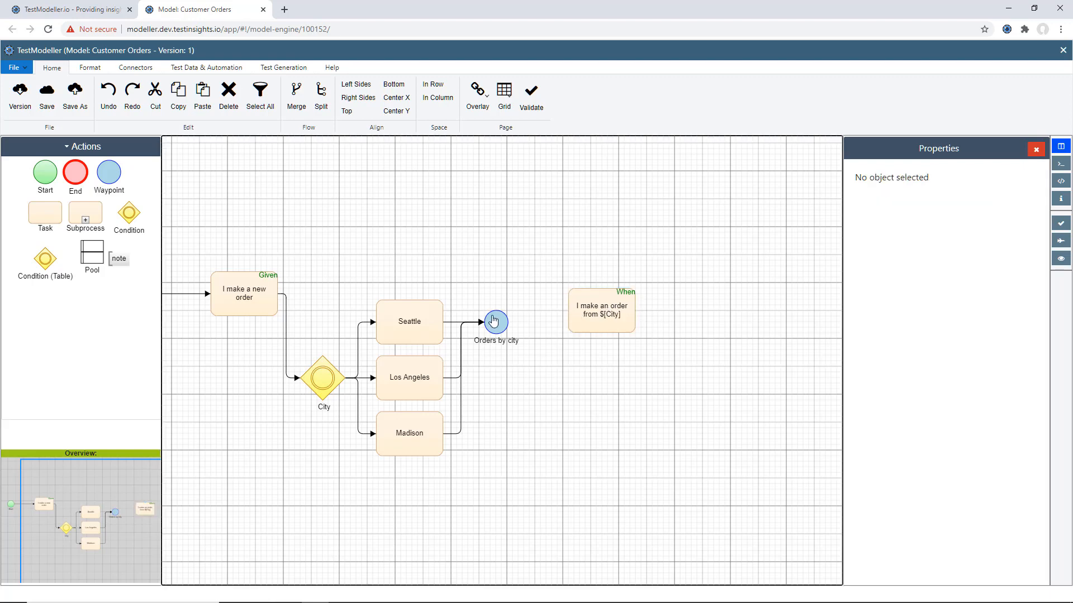
- Connect the Orders by city waypoint to the When task and add a connected task beyond it as a Gherkin Then step
{"action": "left_click_drag", "start_coordinate": [494, 322], "coordinate": [586, 317]}
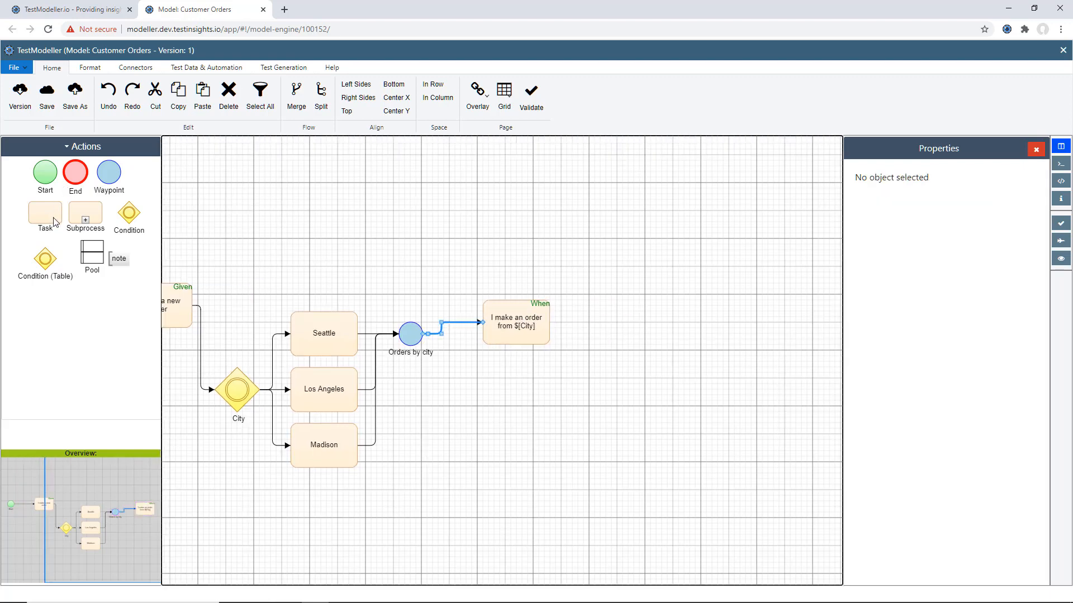
{"action": "left_click_drag", "start_coordinate": [54, 223], "coordinate": [642, 335]}
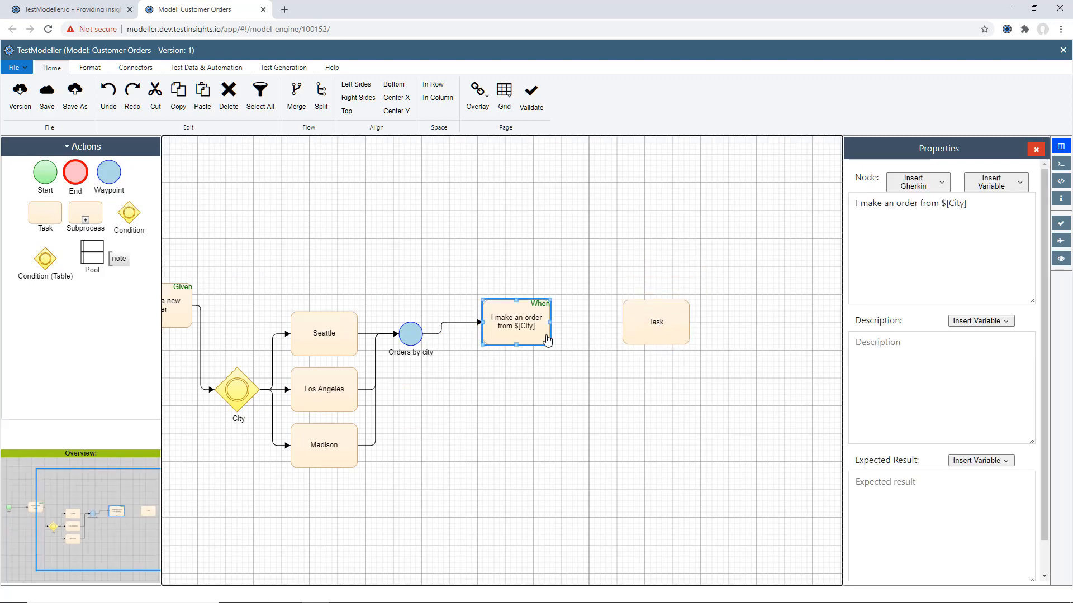
{"action": "left_click", "coordinate": [643, 327]}
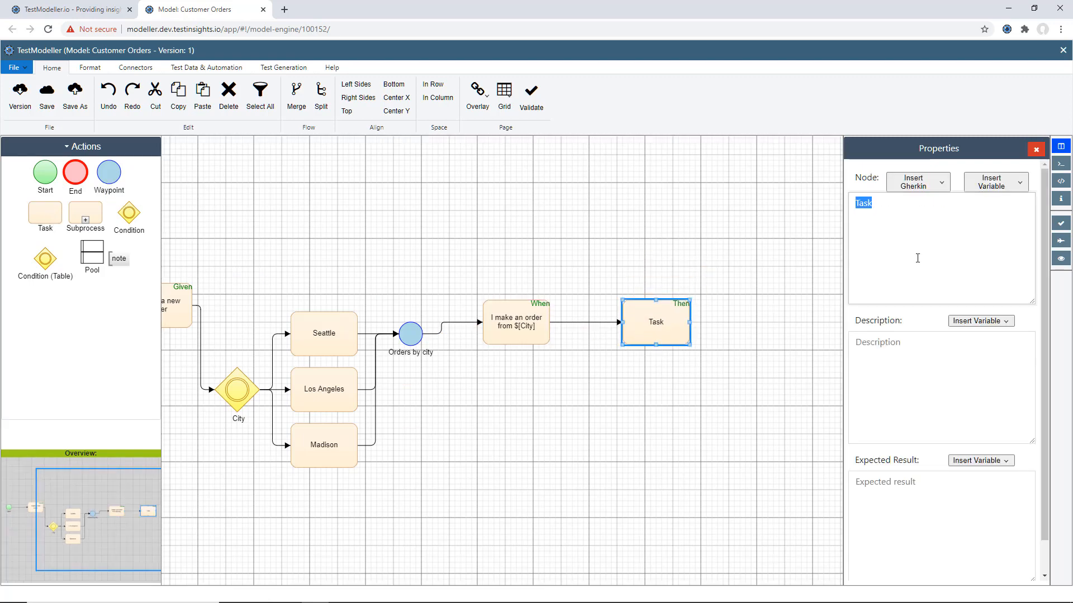
- Label the Then task "My name is" followed by the Customer Name Gherkin variable
{"action": "type", "text": "Mu"}
{"action": "type", "text": "y name is"}
{"action": "left_click", "coordinate": [908, 179]}
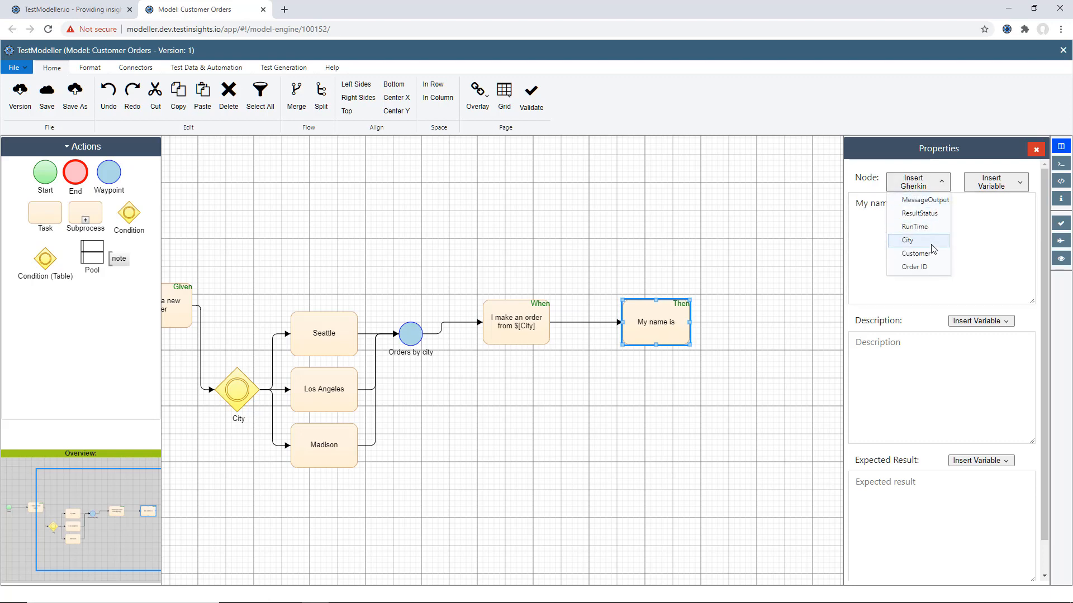
{"action": "left_click", "coordinate": [932, 254]}
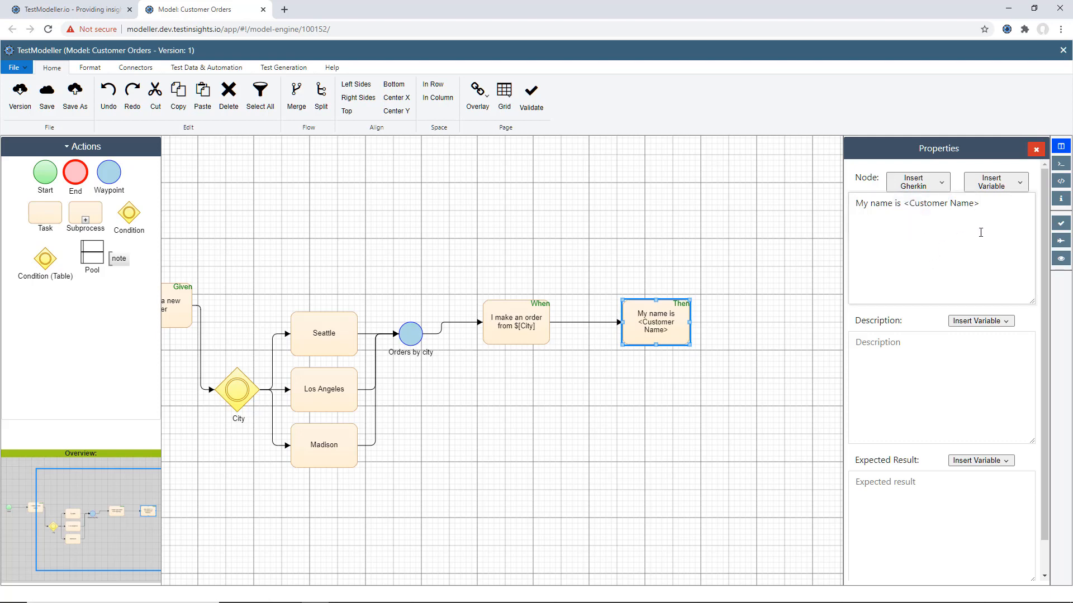
- Extend the Then task's text with "and my order ID is" and the Order ID Gherkin variable
{"action": "type", "text": "and my order"}
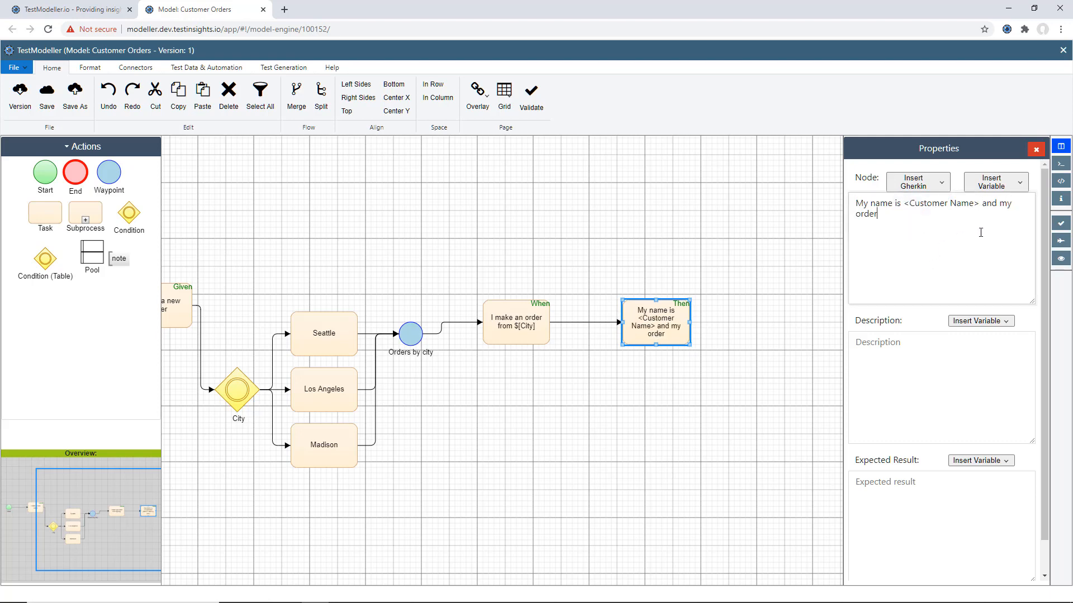
{"action": "type", "text": " ID is"}
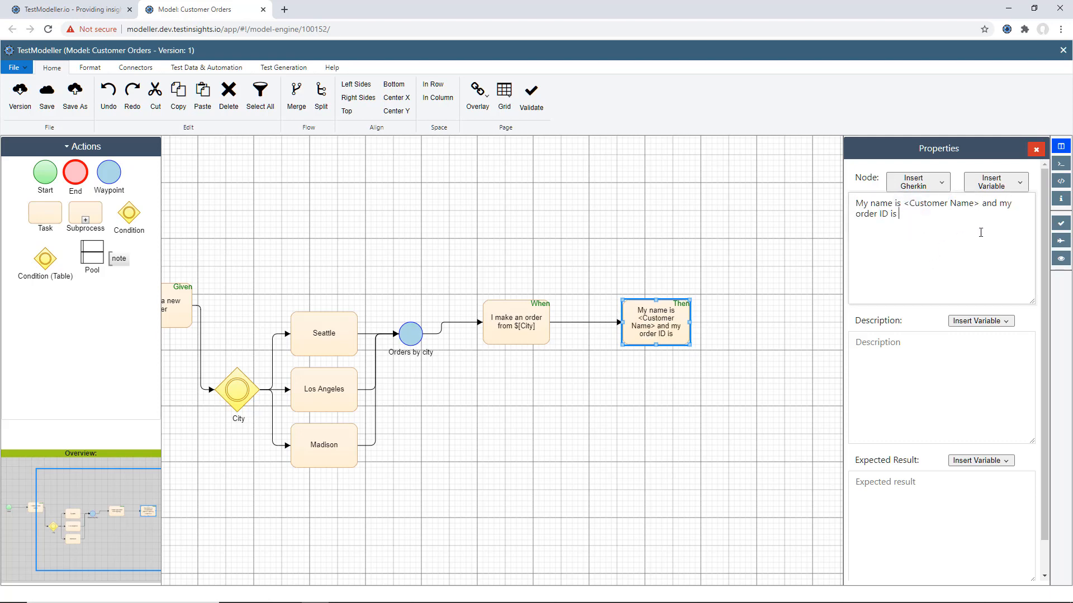
{"action": "left_click", "coordinate": [928, 185]}
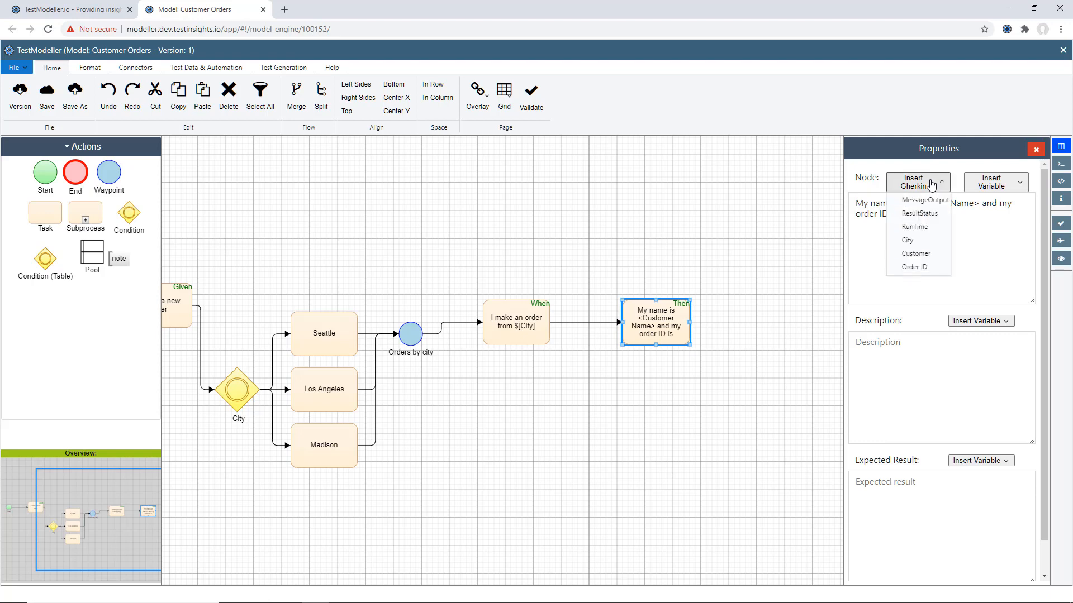
{"action": "left_click", "coordinate": [926, 268]}
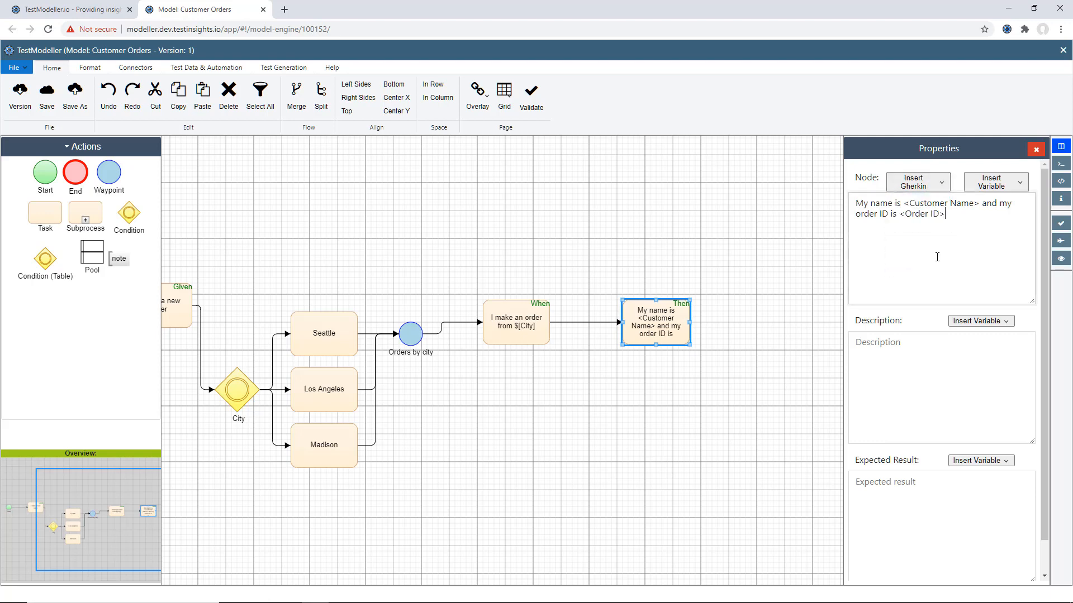
- Add an End node beyond the Then task and connect the Then task to it
{"action": "left_click", "coordinate": [729, 329]}
{"action": "left_click_drag", "start_coordinate": [76, 177], "coordinate": [763, 331]}
{"action": "left_click_drag", "start_coordinate": [682, 350], "coordinate": [758, 341]}
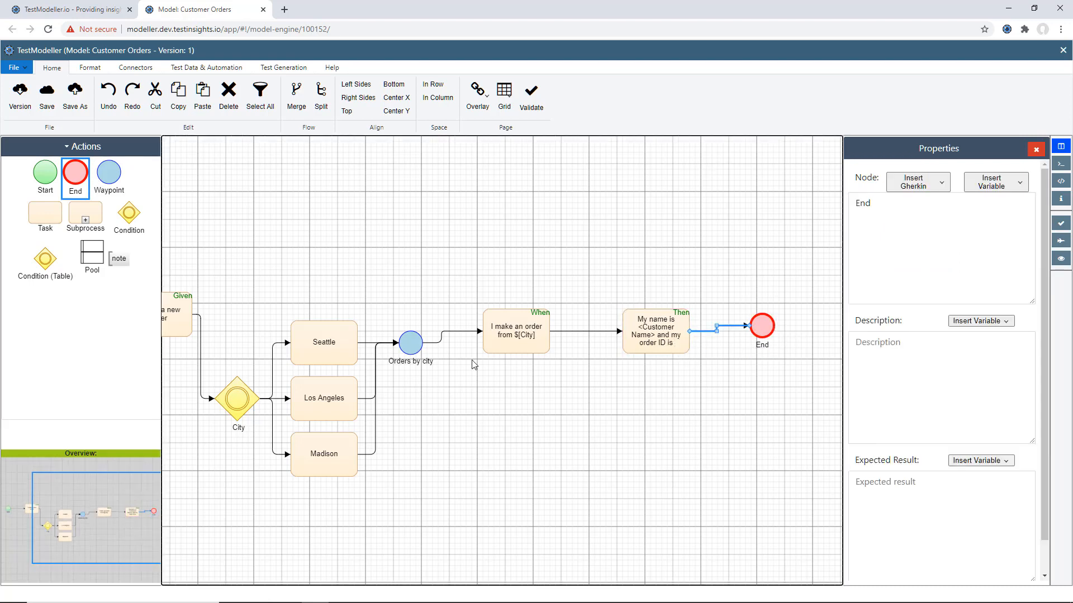
- Relayout the whole model as a horizontal flow from Start to End and clear the selection
{"action": "left_click", "coordinate": [78, 72]}
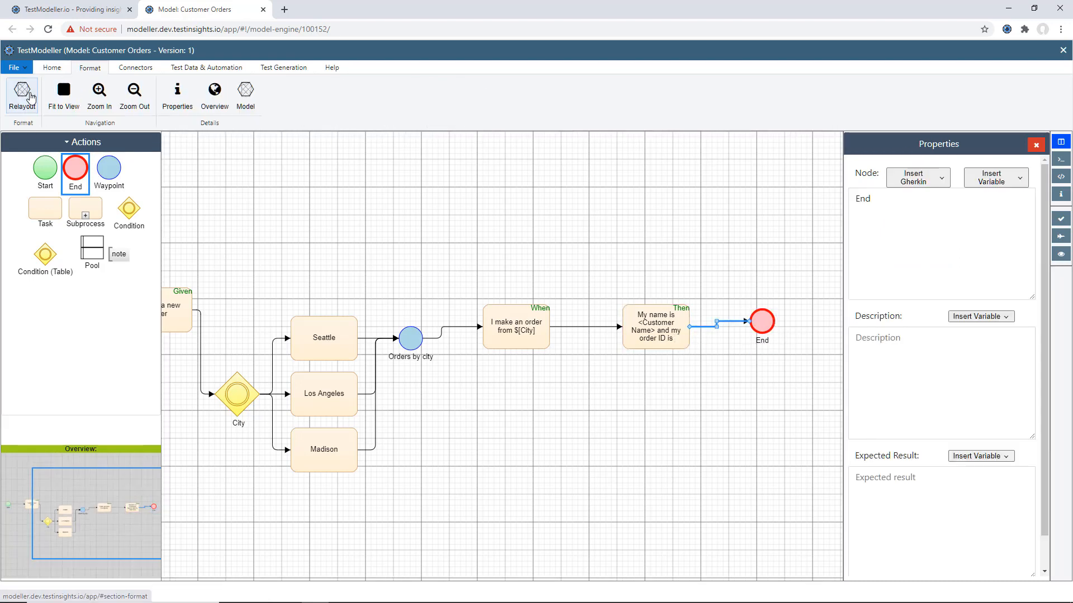
{"action": "left_click", "coordinate": [22, 94]}
{"action": "left_click", "coordinate": [59, 167]}
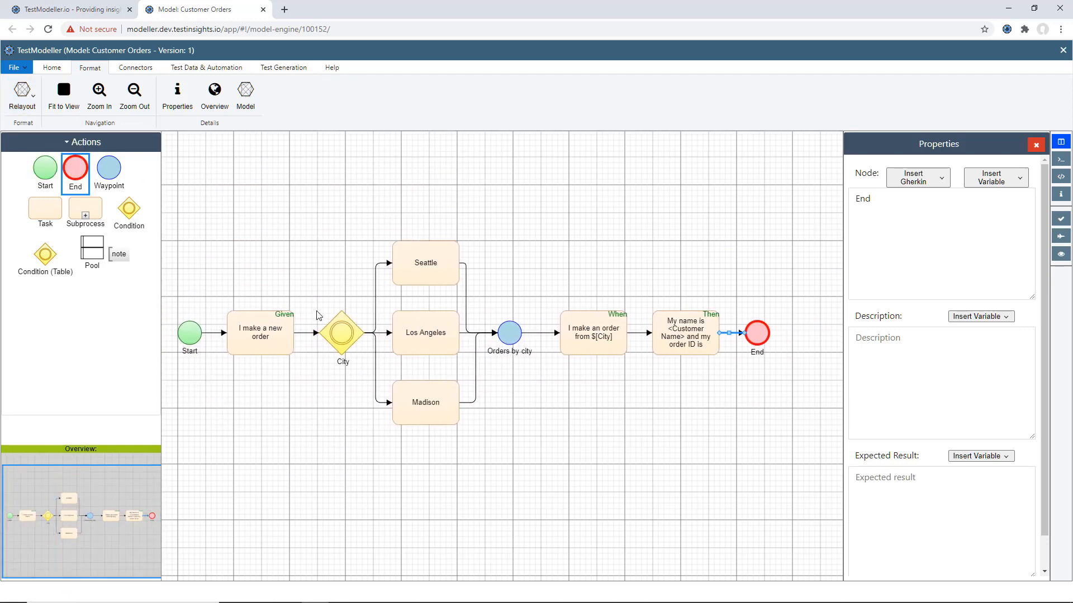
{"action": "left_click", "coordinate": [261, 274]}
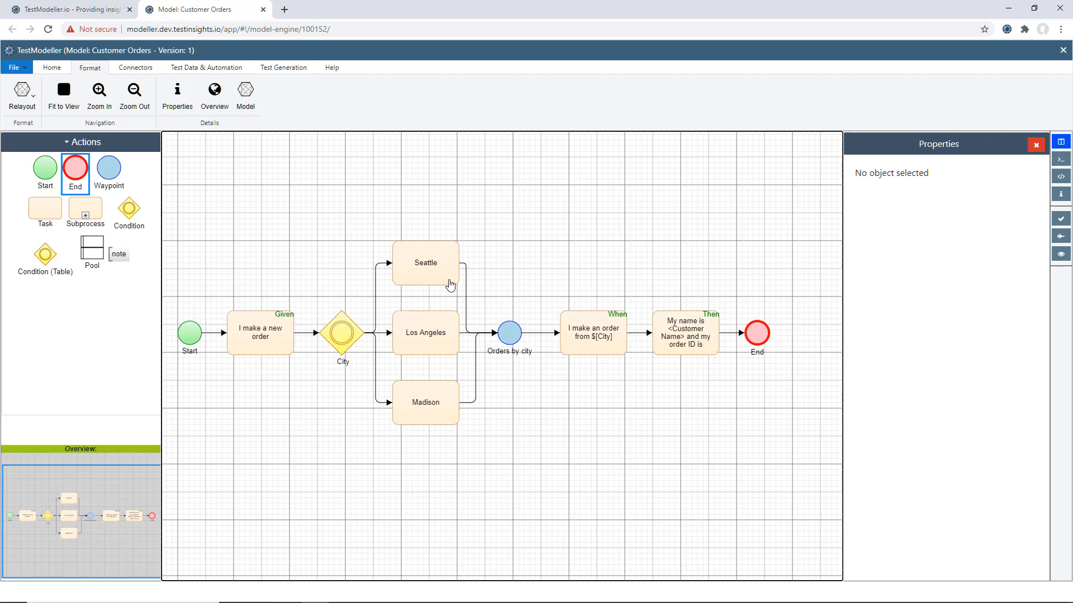
- Generate the test cases for the Customer Orders model
{"action": "left_click", "coordinate": [476, 373]}
{"action": "left_click", "coordinate": [564, 289]}
{"action": "left_click", "coordinate": [1059, 239]}
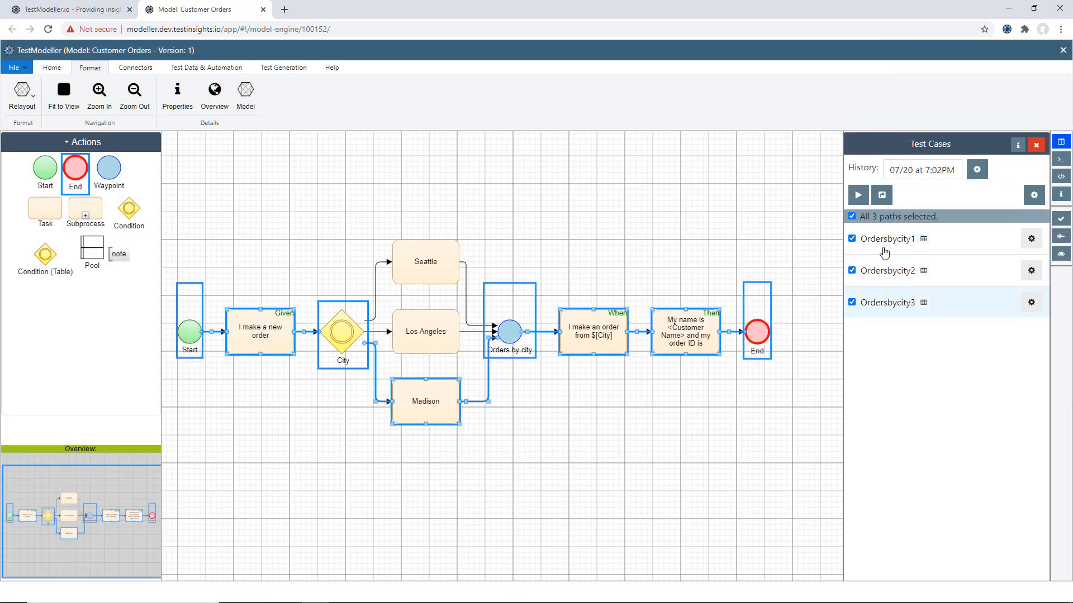
- Export all generated paths with the Gherkin connector profile, feature name Orders and the Superstore UAT data pool
{"action": "left_click", "coordinate": [881, 195]}
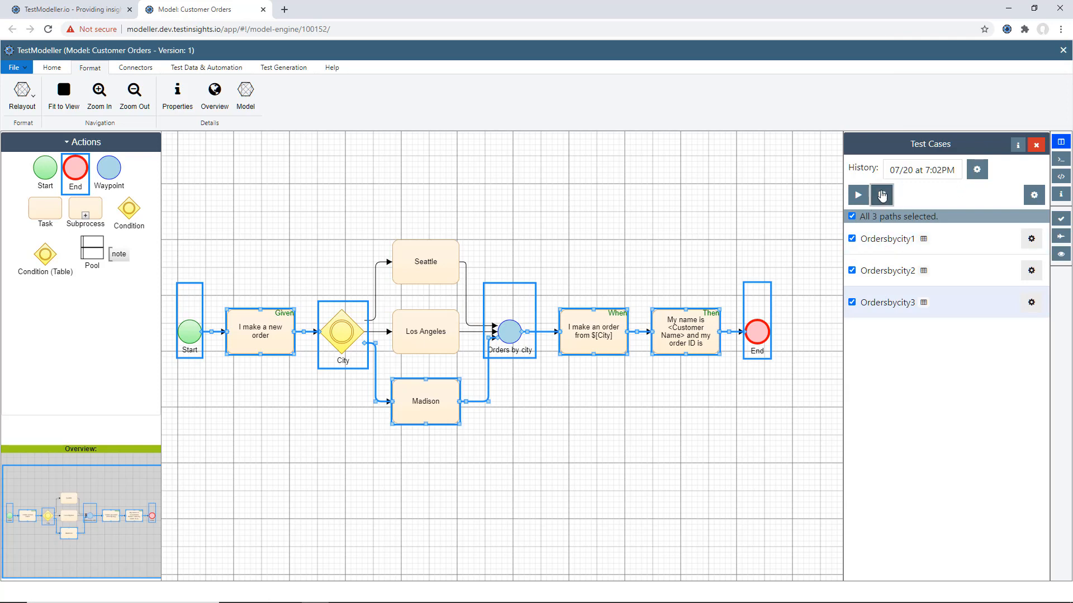
{"action": "left_click", "coordinate": [572, 322]}
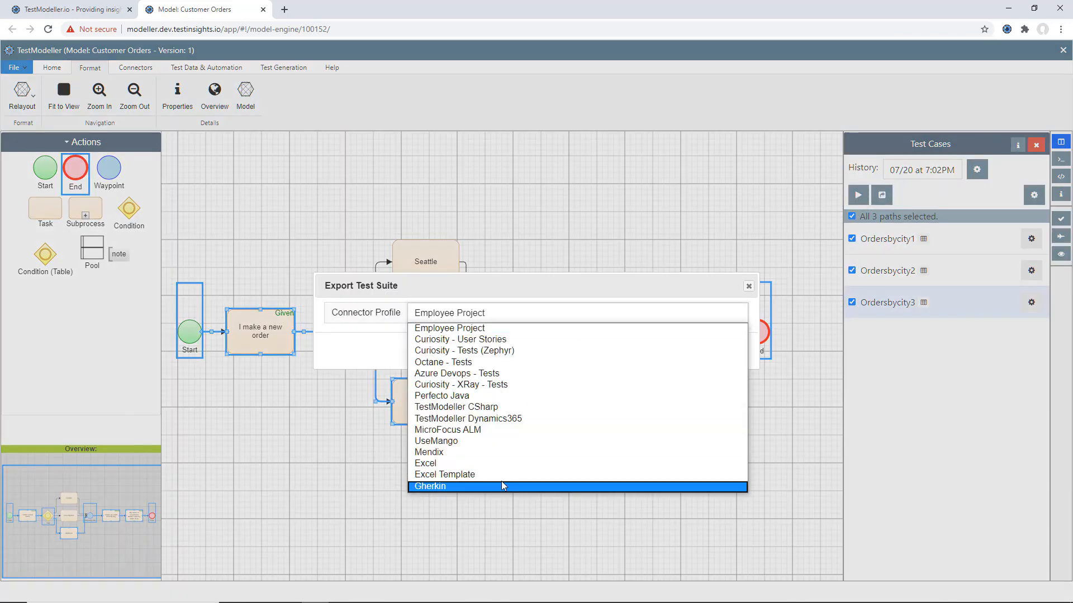
{"action": "left_click", "coordinate": [501, 482]}
{"action": "left_click", "coordinate": [470, 336]}
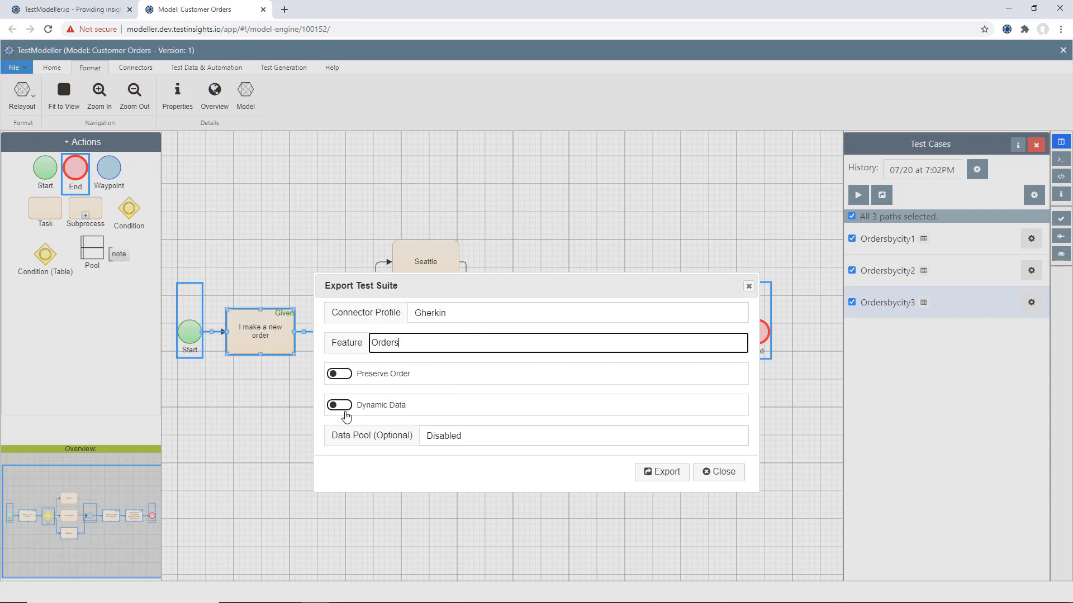
{"action": "left_click", "coordinate": [456, 436]}
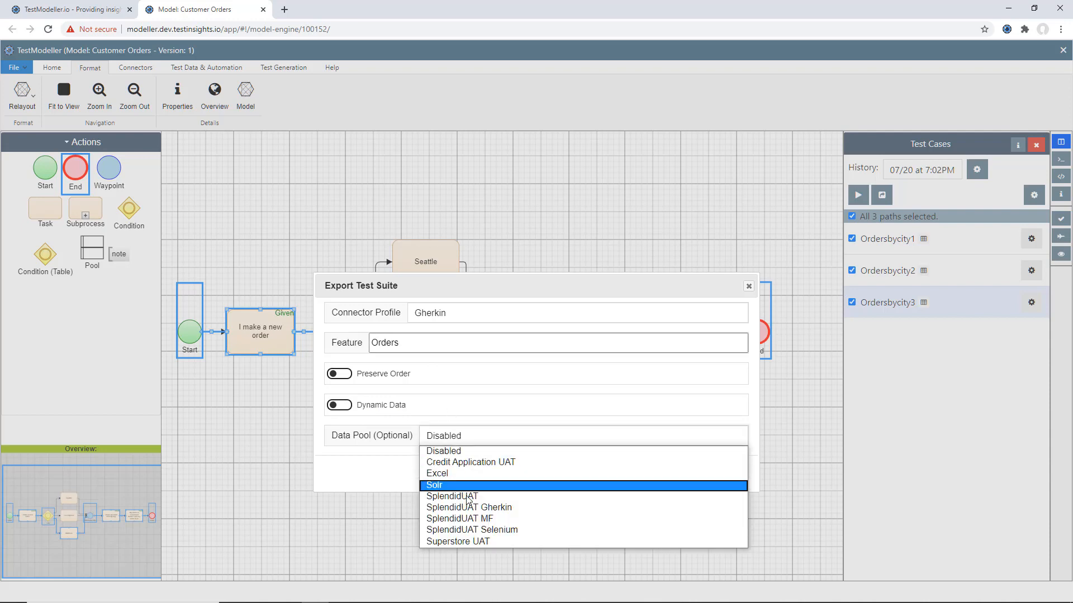
{"action": "left_click", "coordinate": [524, 540]}
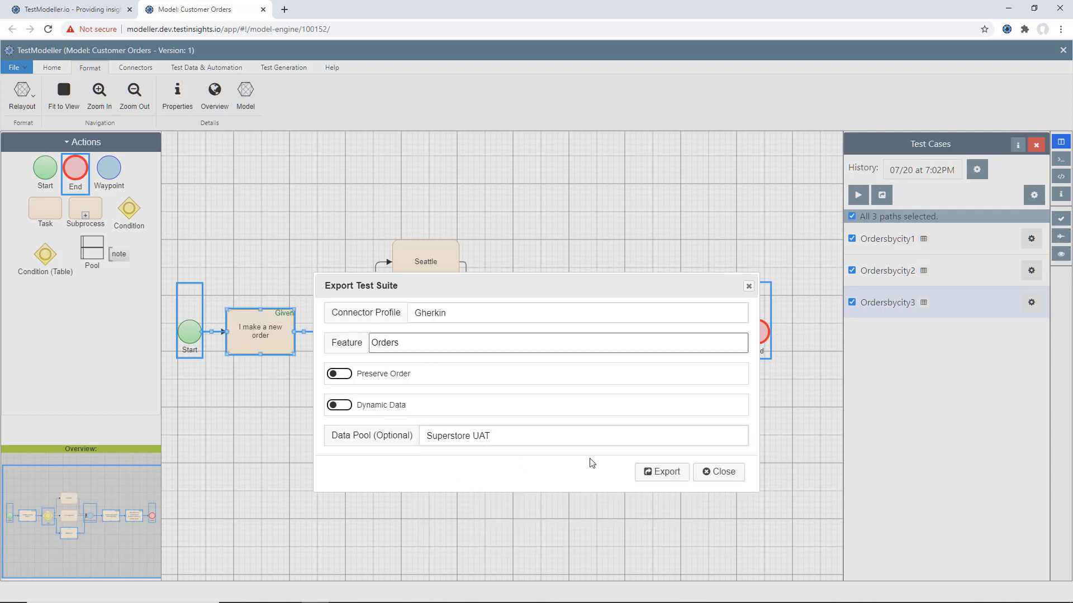
{"action": "left_click", "coordinate": [683, 479]}
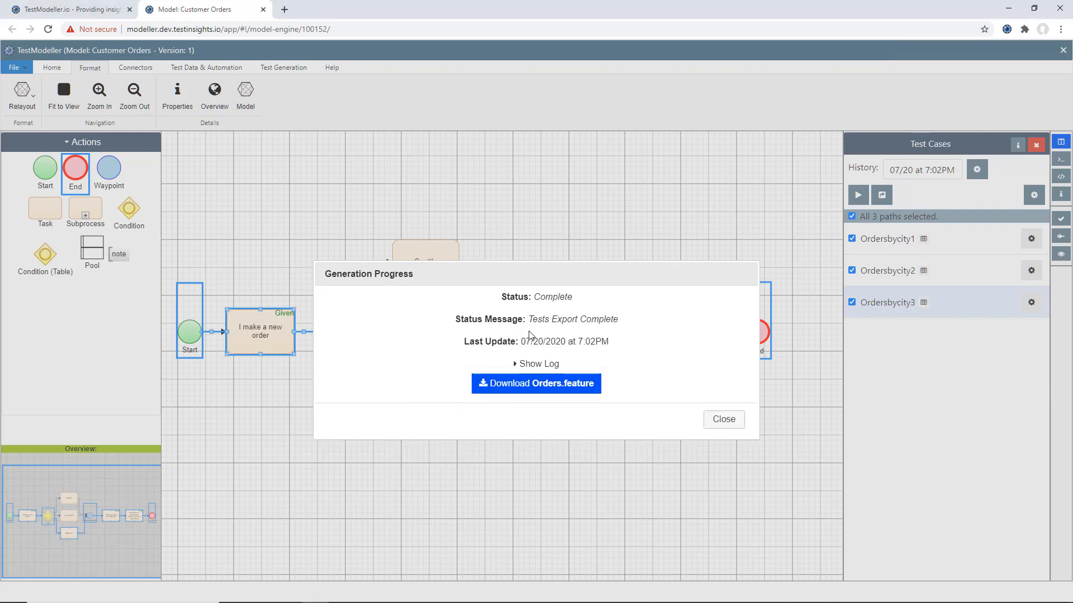
- Download the exported Orders.feature file and open it in a new browser tab
{"action": "left_click", "coordinate": [532, 390]}
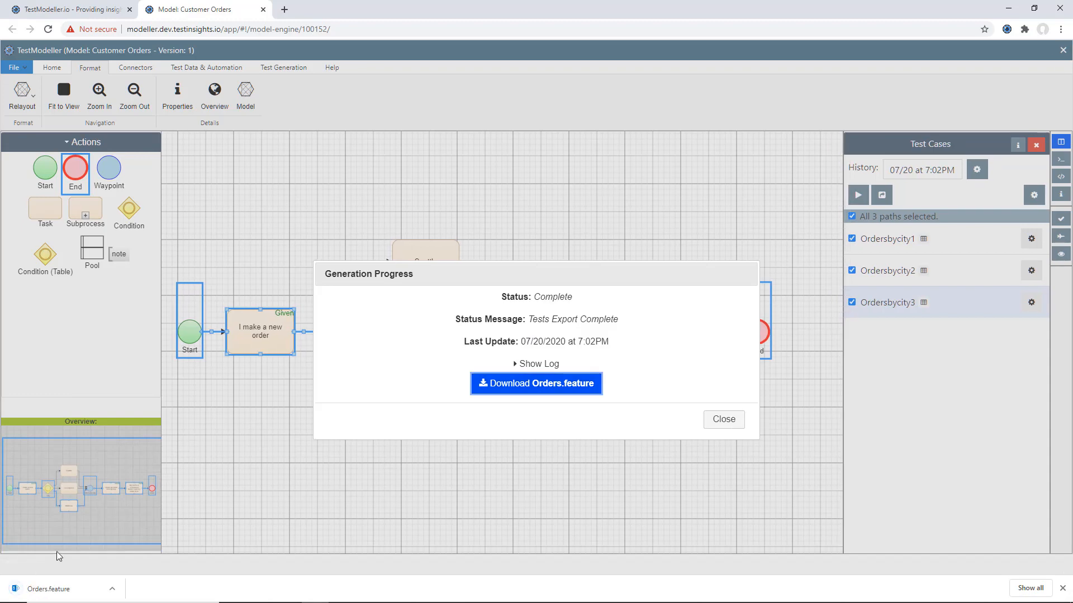
{"action": "left_click_drag", "start_coordinate": [56, 588], "coordinate": [290, 4]}
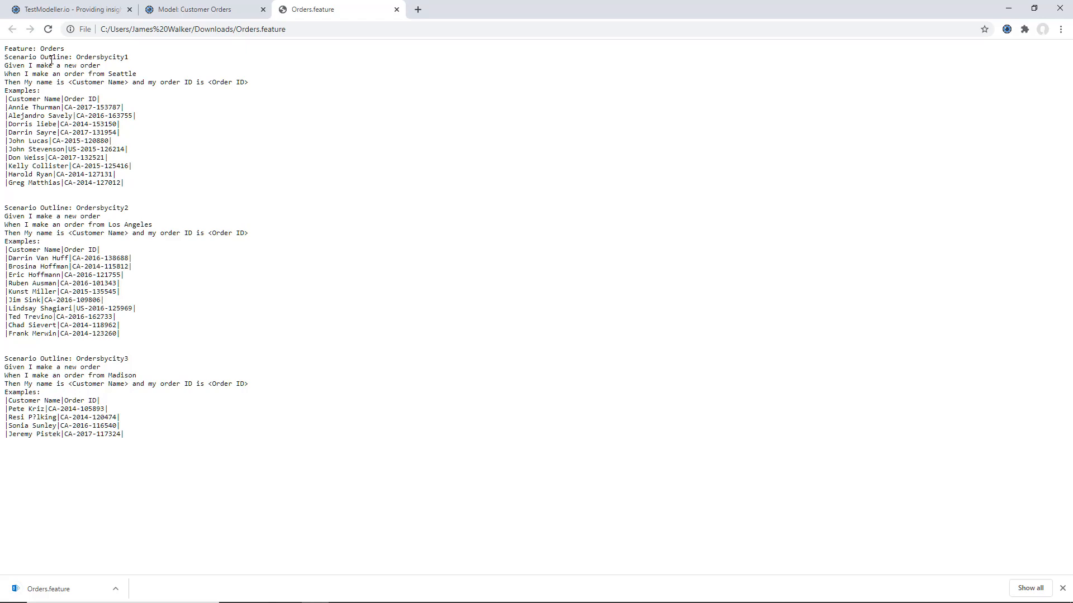
- Examine the Seattle scenario outline in Orders.feature, including its When step and the example customer names and order IDs
{"action": "key", "text": "ctrl+plus"}
{"action": "key", "text": "ctrl+plus"}
{"action": "key", "text": "ctrl+plus"}
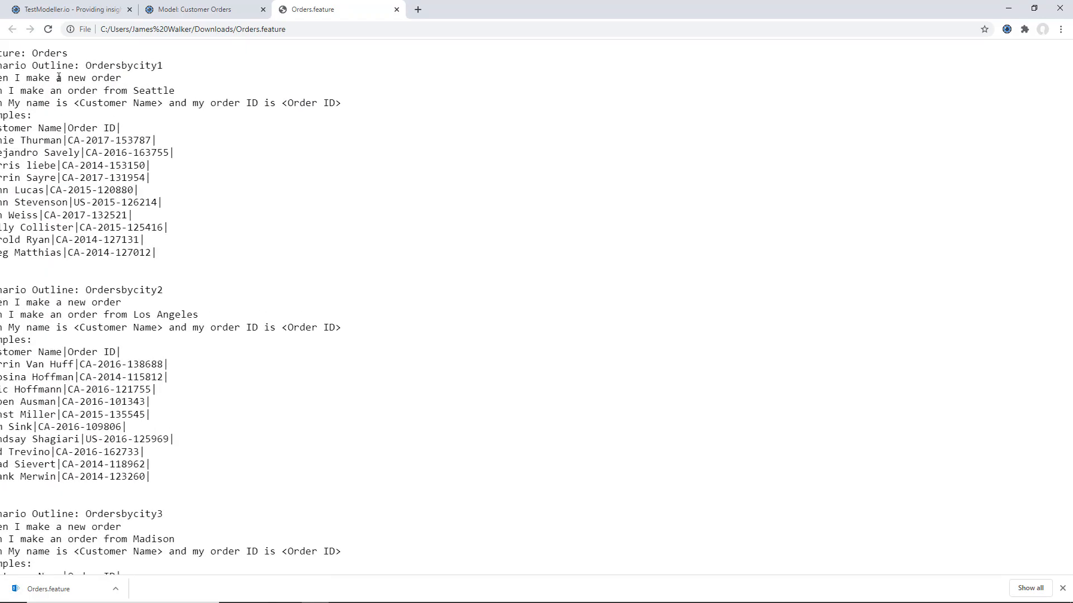
{"action": "scroll", "coordinate": [62, 104], "scroll_direction": "down", "scroll_amount": 1}
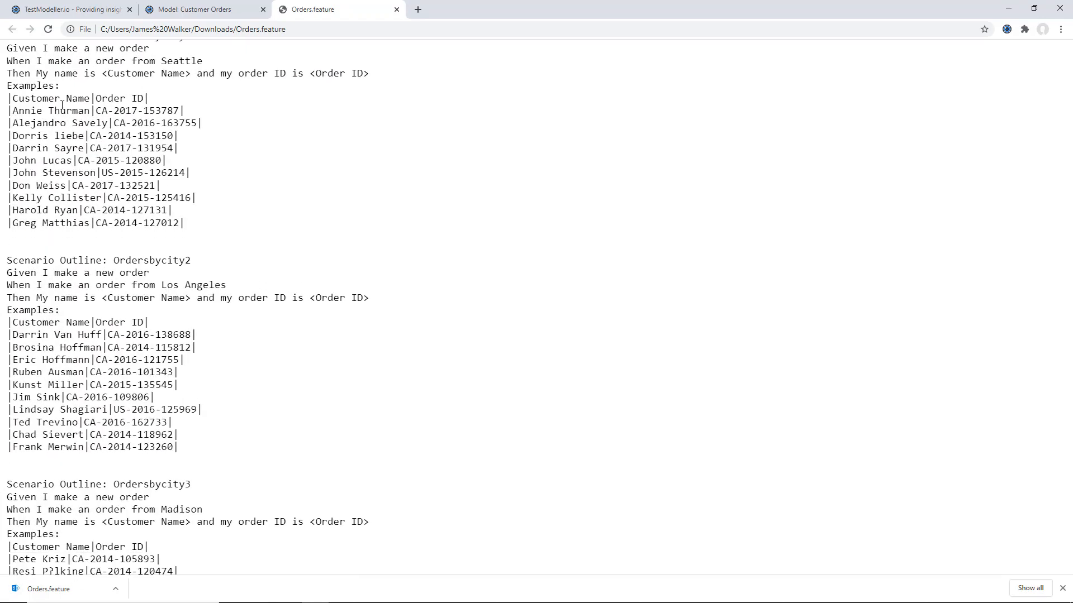
{"action": "left_click_drag", "start_coordinate": [72, 60], "coordinate": [207, 69]}
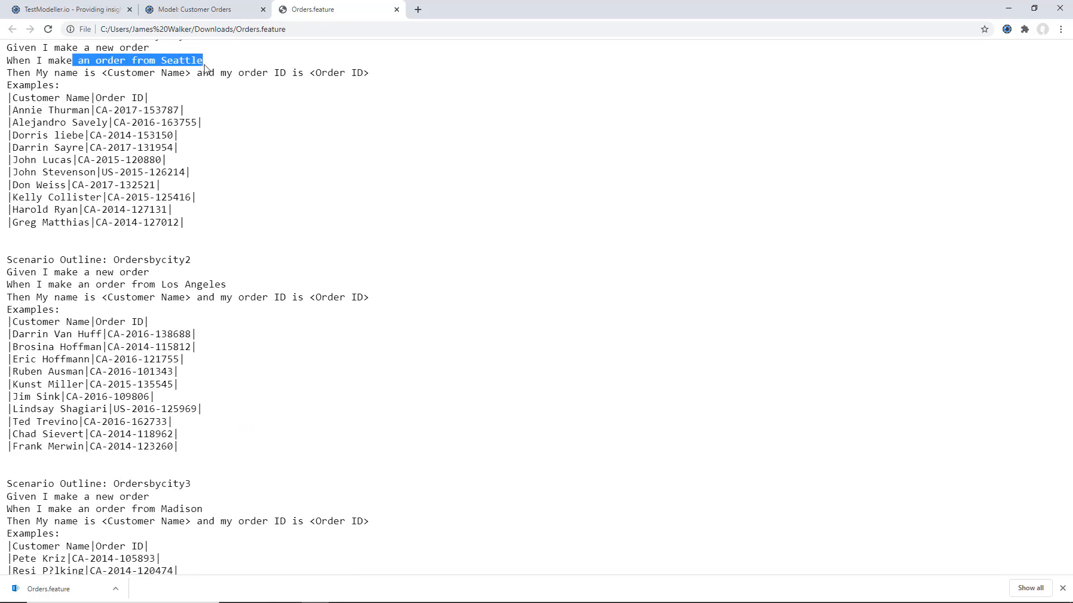
{"action": "left_click", "coordinate": [153, 77]}
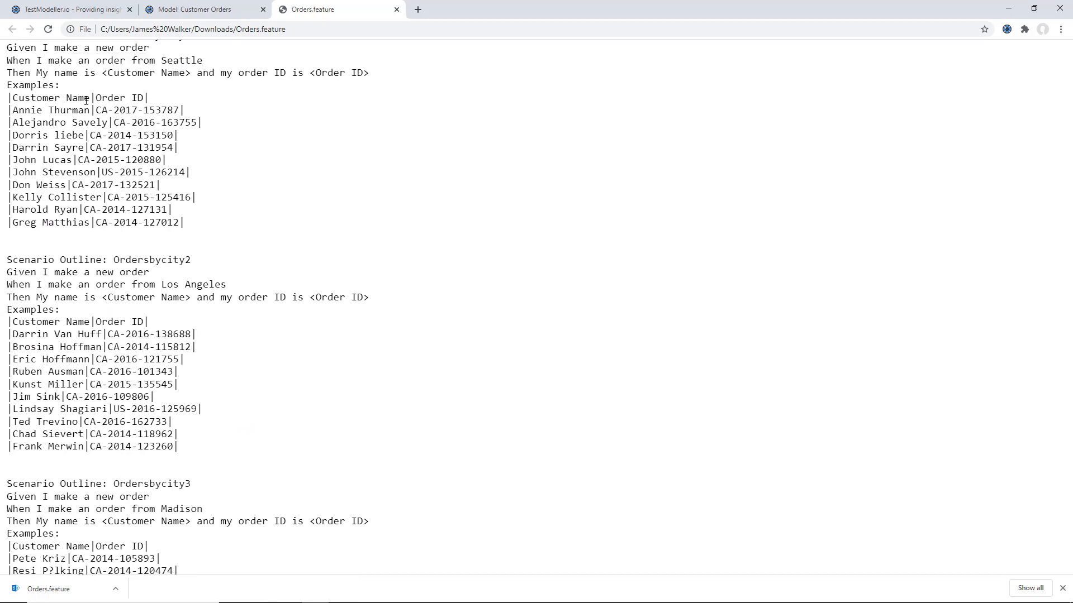
{"action": "double_click", "coordinate": [57, 111]}
{"action": "left_click_drag", "start_coordinate": [113, 110], "coordinate": [149, 110]}
- Examine the Los Angeles and Madison scenario outlines and their example rows in Orders.feature
{"action": "scroll", "coordinate": [149, 109], "scroll_direction": "down", "scroll_amount": 1}
{"action": "scroll", "coordinate": [173, 161], "scroll_direction": "down", "scroll_amount": 1}
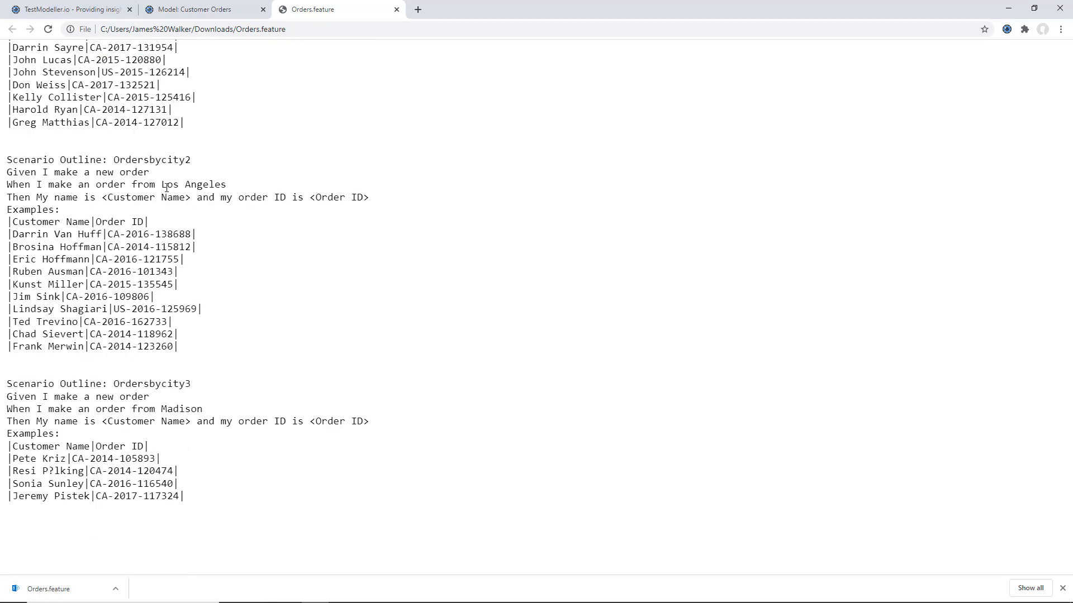
{"action": "left_click_drag", "start_coordinate": [167, 188], "coordinate": [209, 185]}
{"action": "scroll", "coordinate": [84, 260], "scroll_direction": "down", "scroll_amount": 2}
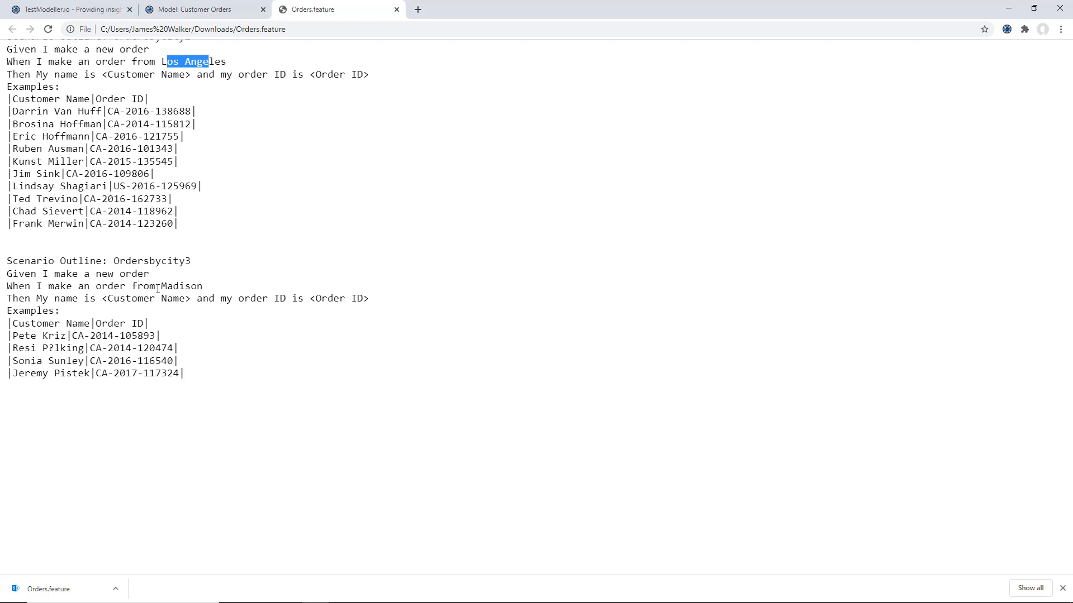
{"action": "left_click_drag", "start_coordinate": [160, 286], "coordinate": [49, 304]}
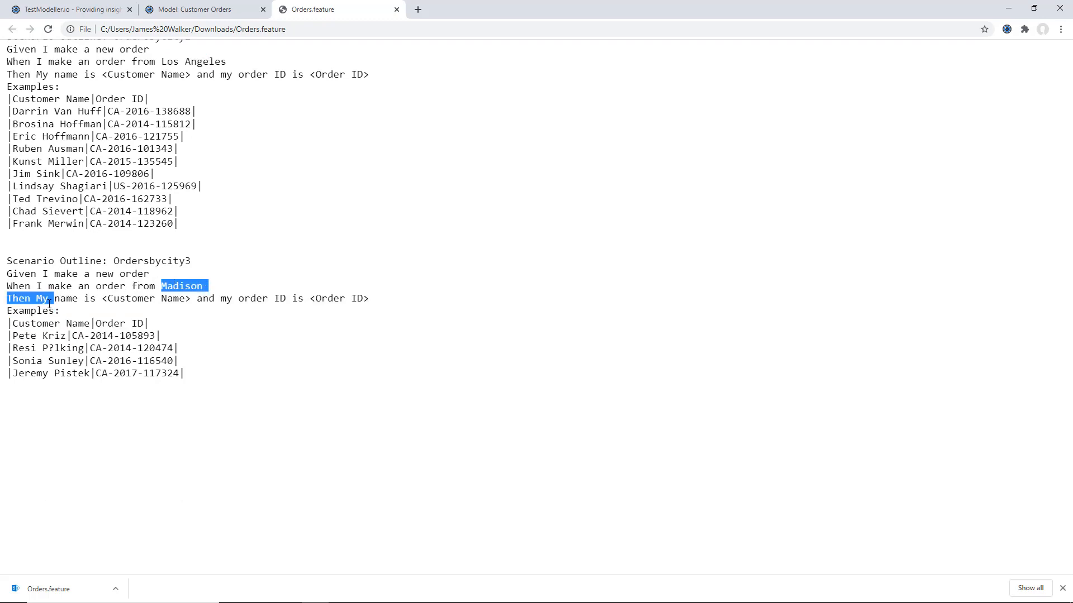
{"action": "left_click", "coordinate": [55, 306]}
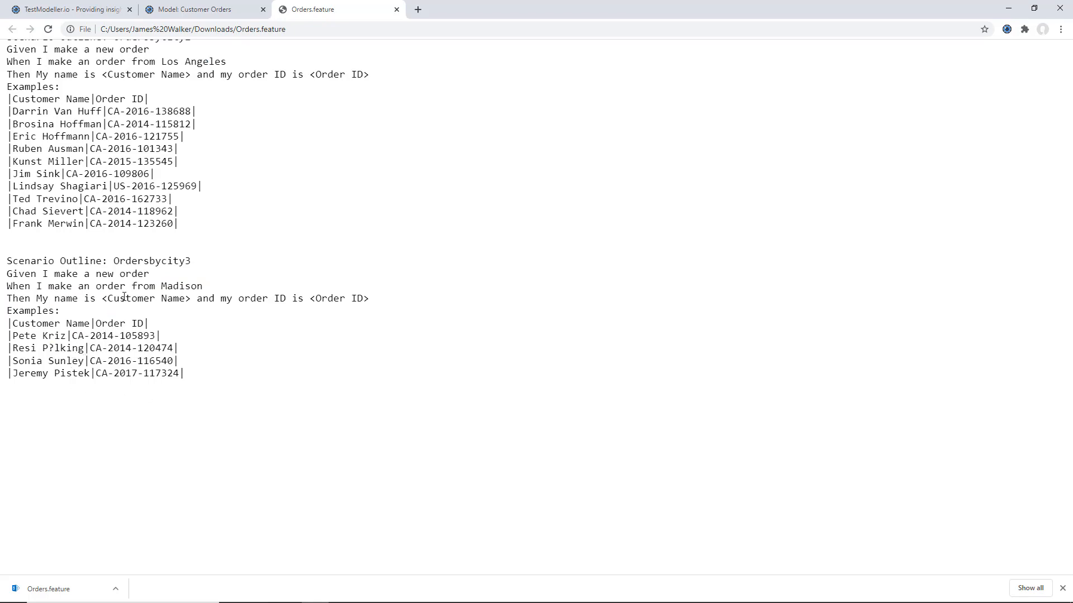
{"action": "key", "text": "ctrl+minus"}
{"action": "key", "text": "ctrl+minus"}
{"action": "key", "text": "ctrl+minus"}
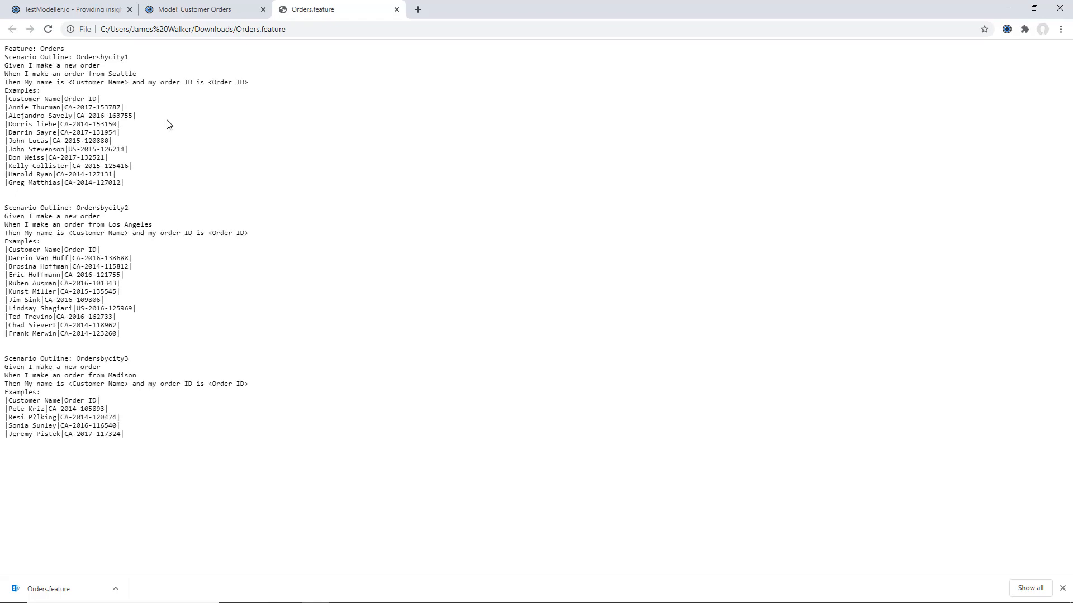
- Return to the Customer Orders model, dismiss the export progress dialog and clear the highlighted path
{"action": "left_click", "coordinate": [210, 15]}
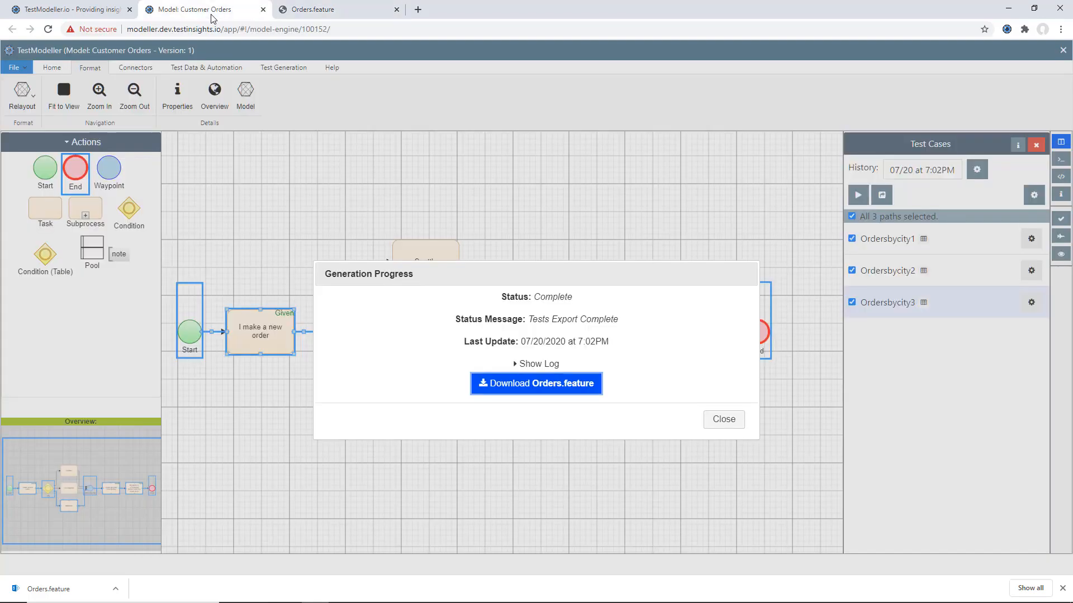
{"action": "left_click", "coordinate": [724, 420]}
{"action": "left_click", "coordinate": [1062, 589]}
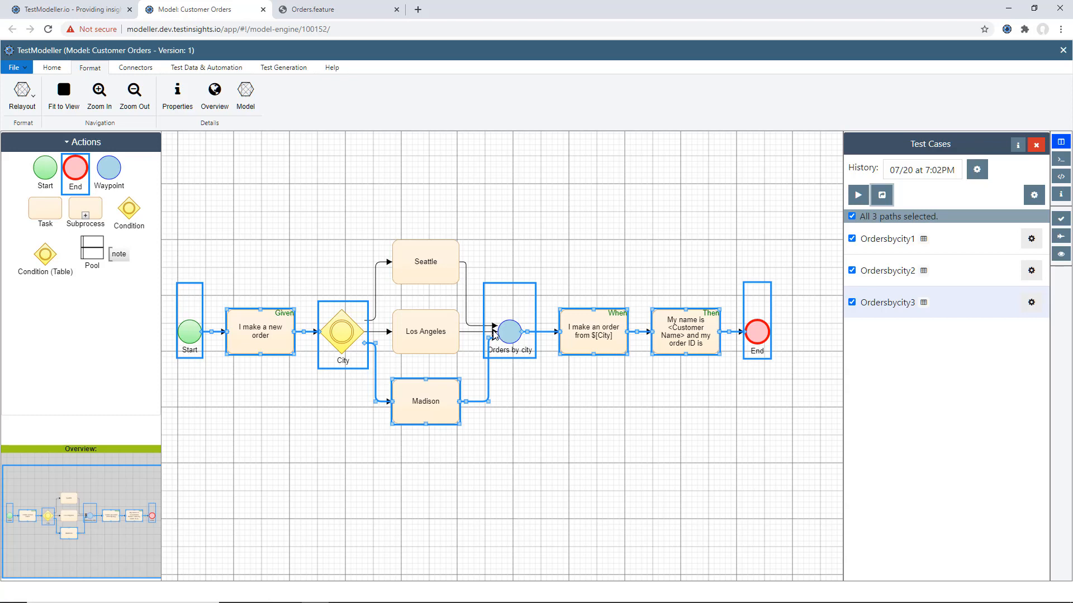
{"action": "left_click_drag", "start_coordinate": [549, 257], "coordinate": [481, 373]}
{"action": "left_click", "coordinate": [480, 373]}
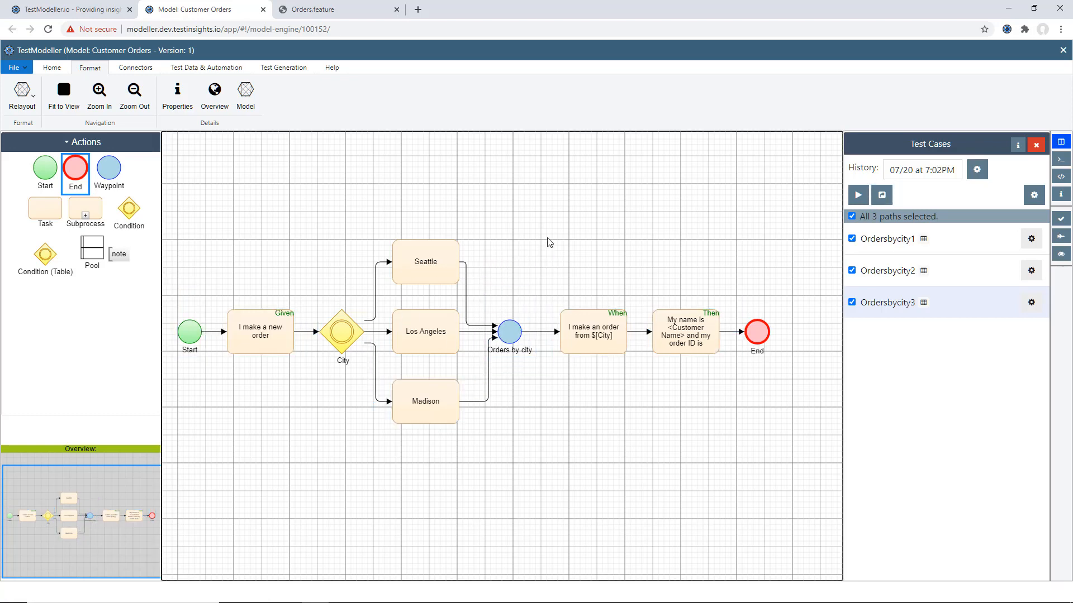
- Revisit Orders.feature, return to the Customer Orders model and start exporting the three Dynamic Data test cases with the Gherkin connector profile
{"action": "left_click", "coordinate": [336, 9]}
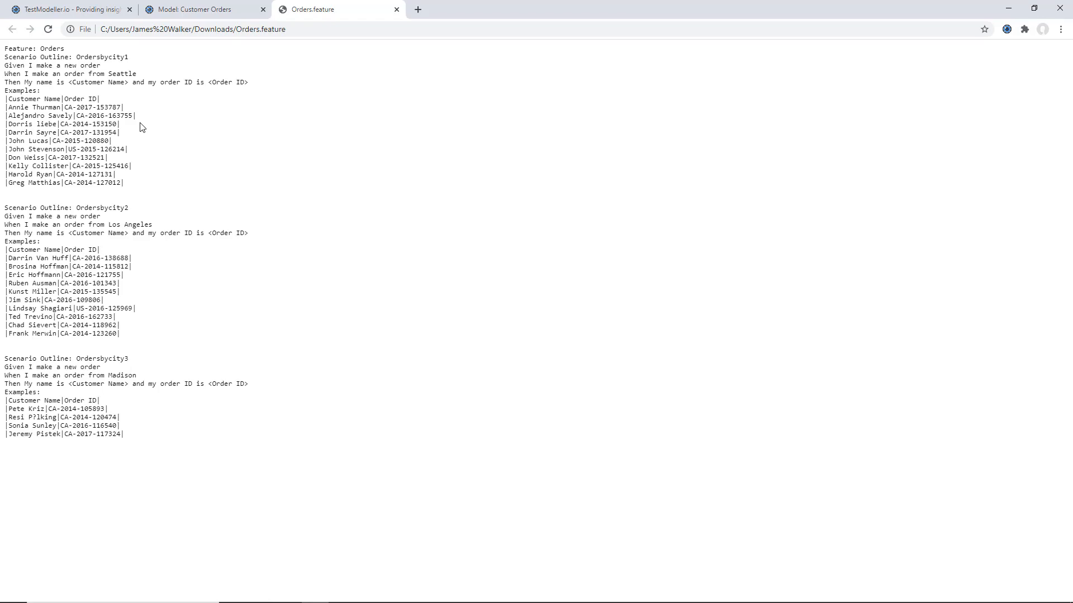
{"action": "left_click", "coordinate": [205, 9]}
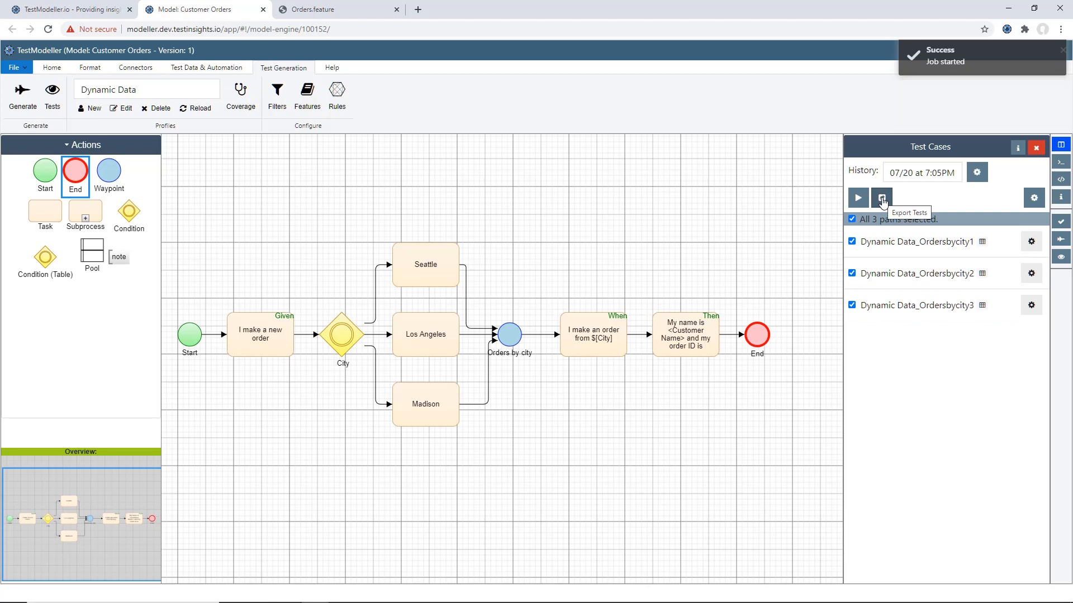
{"action": "left_click", "coordinate": [882, 199]}
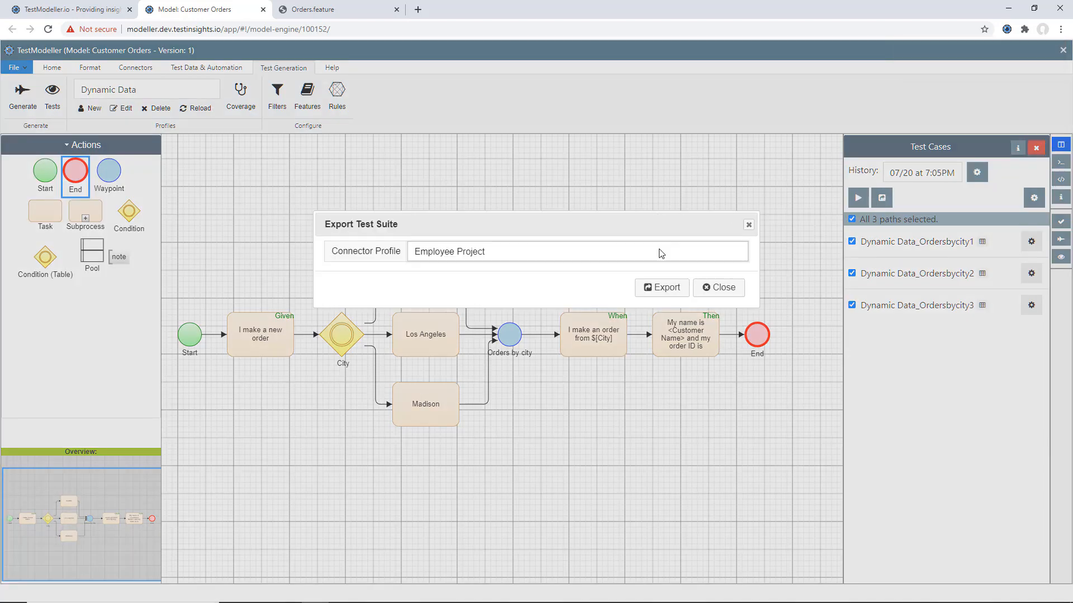
{"action": "left_click", "coordinate": [661, 254]}
{"action": "left_click", "coordinate": [538, 427]}
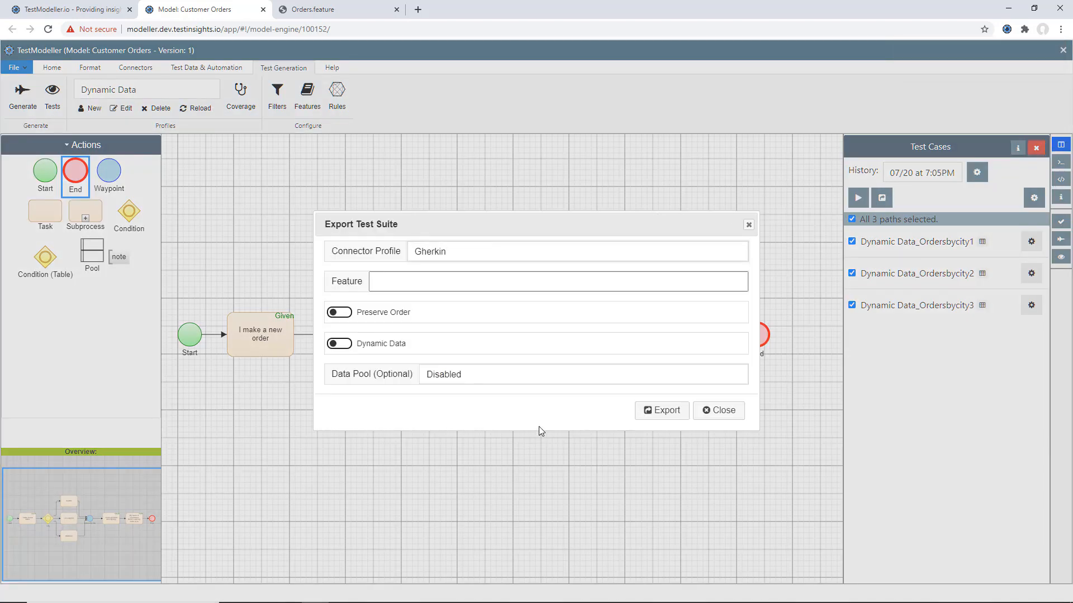
- Name the feature OrdersDynamicData, select the Superstore UAT data pool and export the test suite
{"action": "left_click", "coordinate": [453, 279]}
{"action": "type", "text": "Dynamic"}
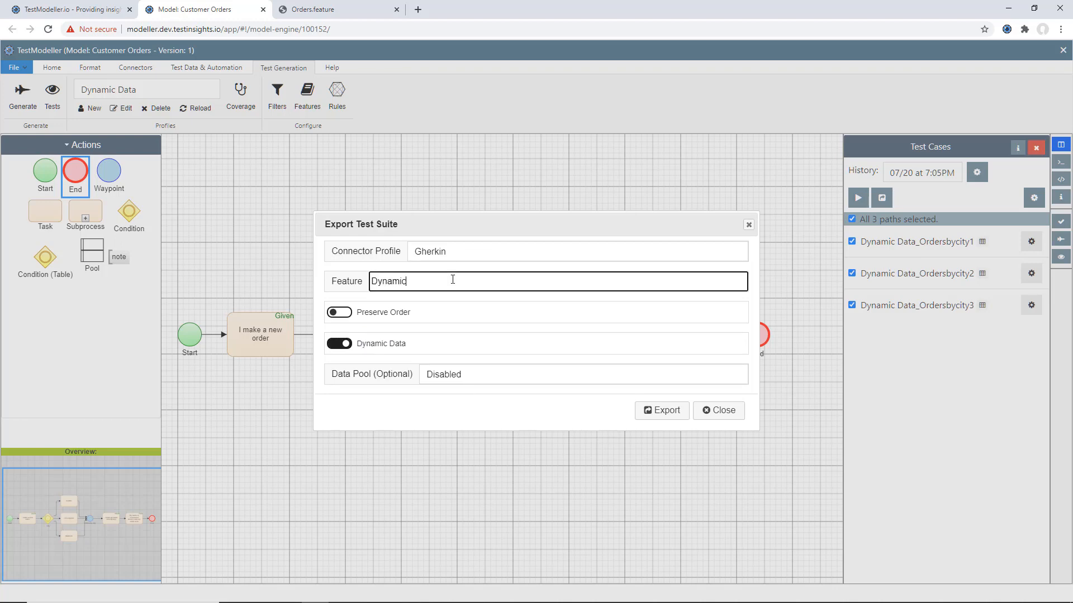
{"action": "type", "text": "Orders"}
{"action": "left_click", "coordinate": [462, 376]}
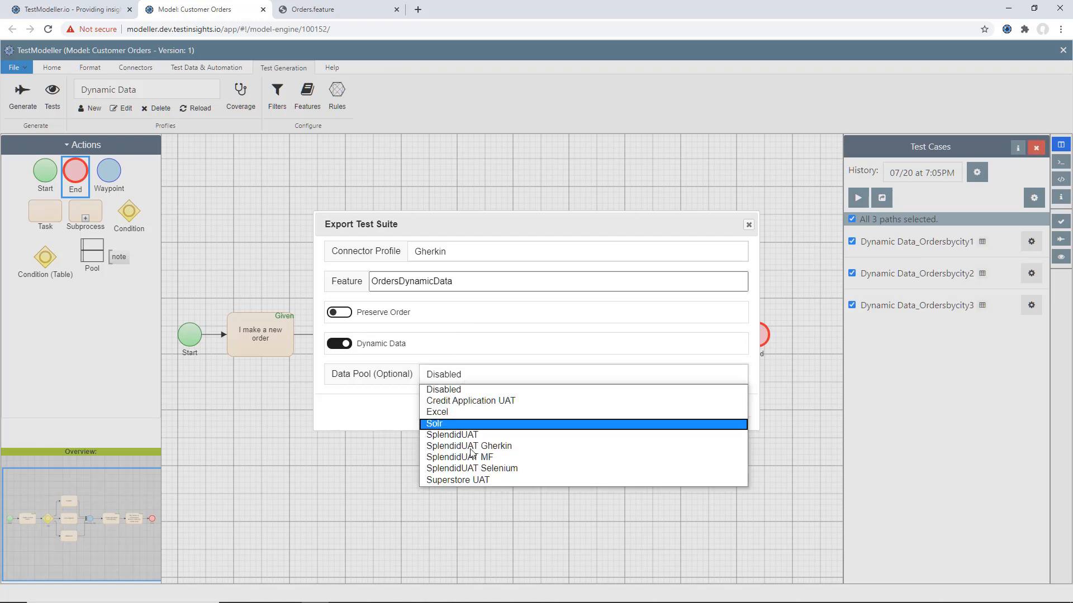
{"action": "left_click", "coordinate": [491, 480]}
{"action": "left_click", "coordinate": [677, 410]}
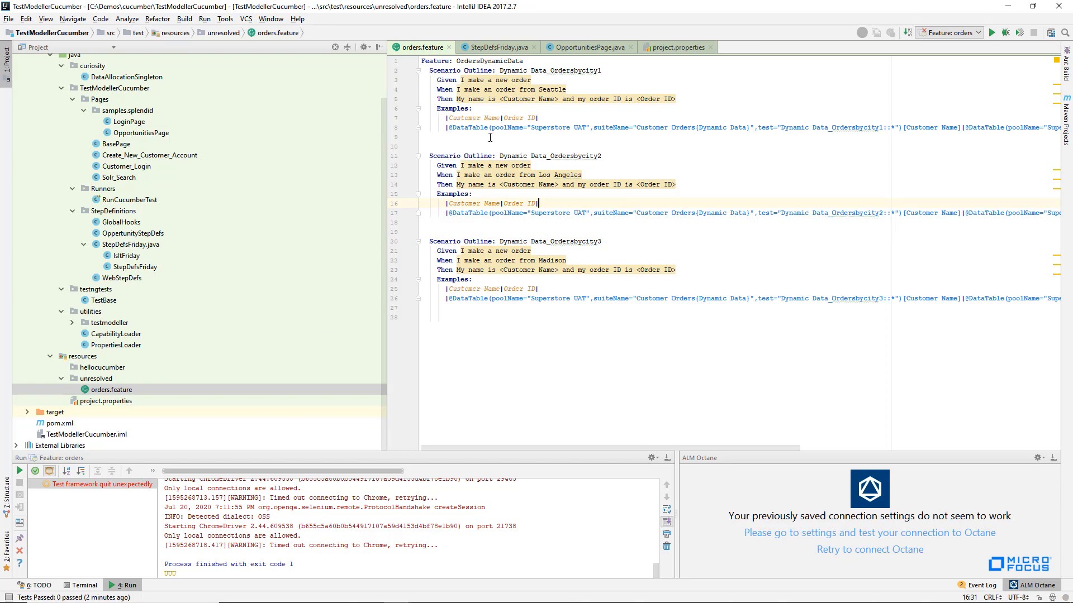
{"action": "right_click", "coordinate": [114, 392]}
{"action": "left_click", "coordinate": [162, 475]}
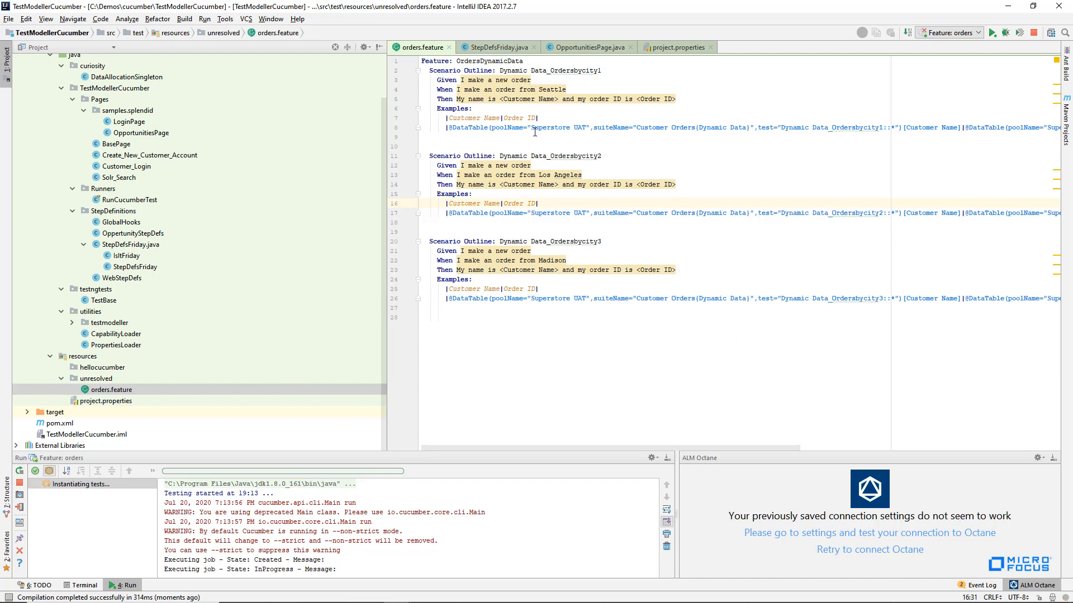
{"action": "left_click_drag", "start_coordinate": [534, 128], "coordinate": [856, 130]}
{"action": "left_click", "coordinate": [855, 130]}
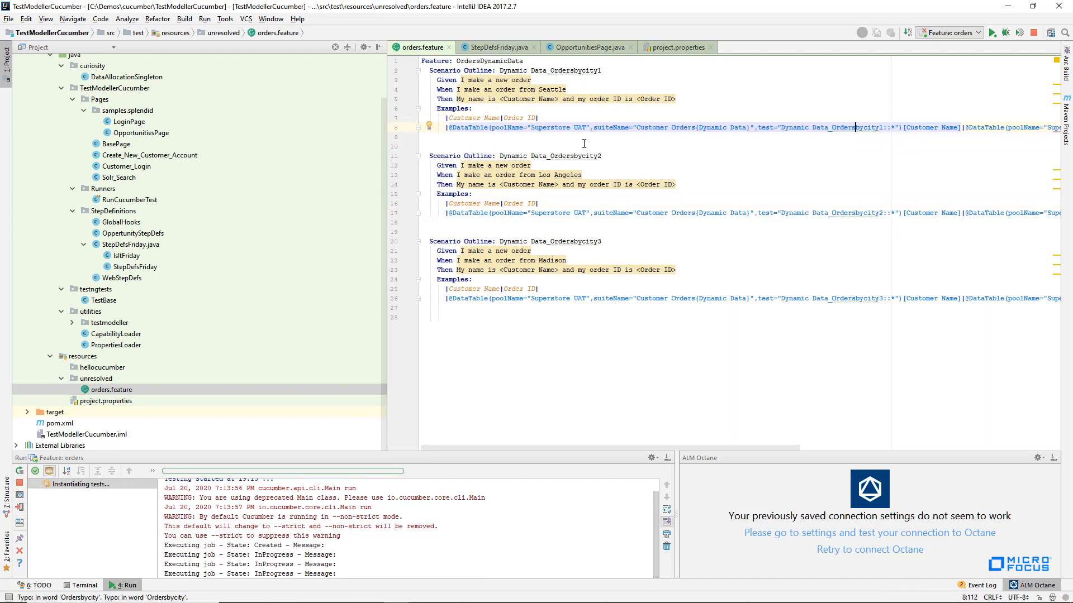
{"action": "left_click", "coordinate": [587, 208]}
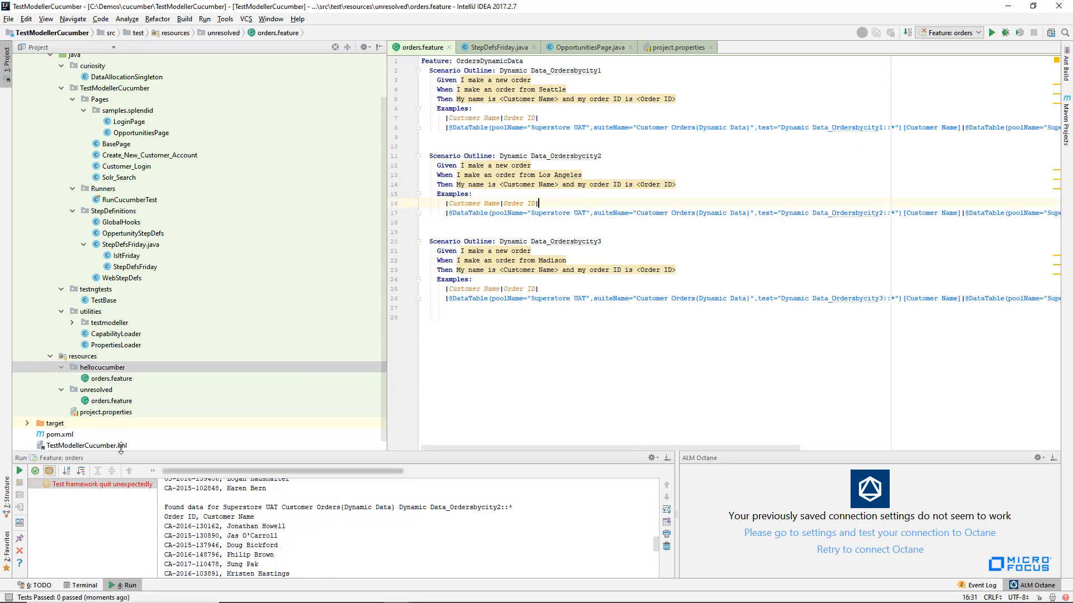
- Open orders.feature from the hellocucumber folder and examine the resolved customer names and order IDs for Seattle, Los Angeles and Madison
{"action": "double_click", "coordinate": [109, 379]}
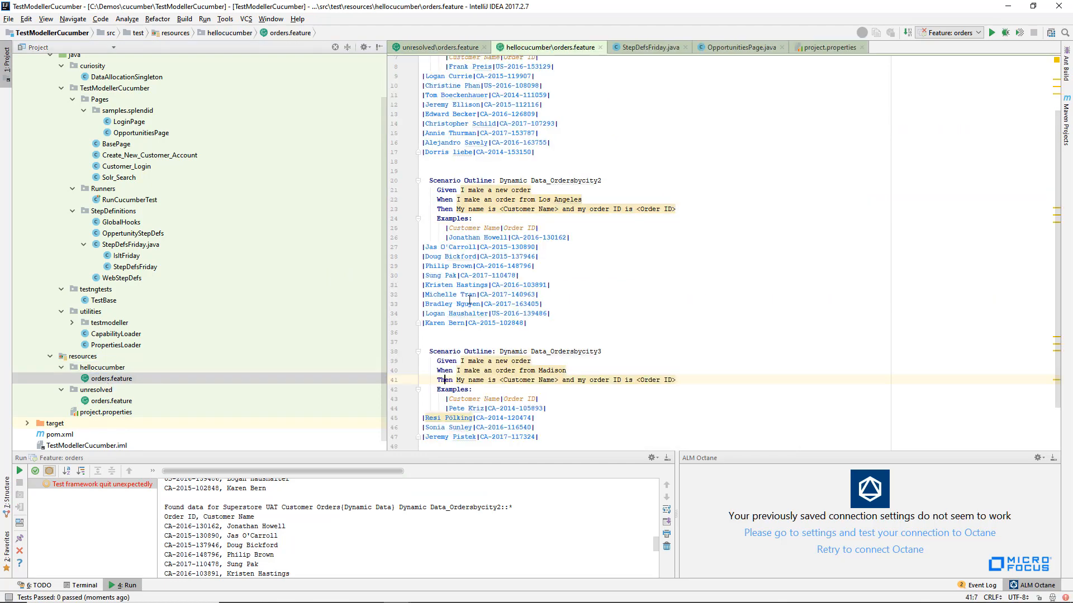
{"action": "scroll", "coordinate": [469, 300], "scroll_direction": "up", "scroll_amount": 2}
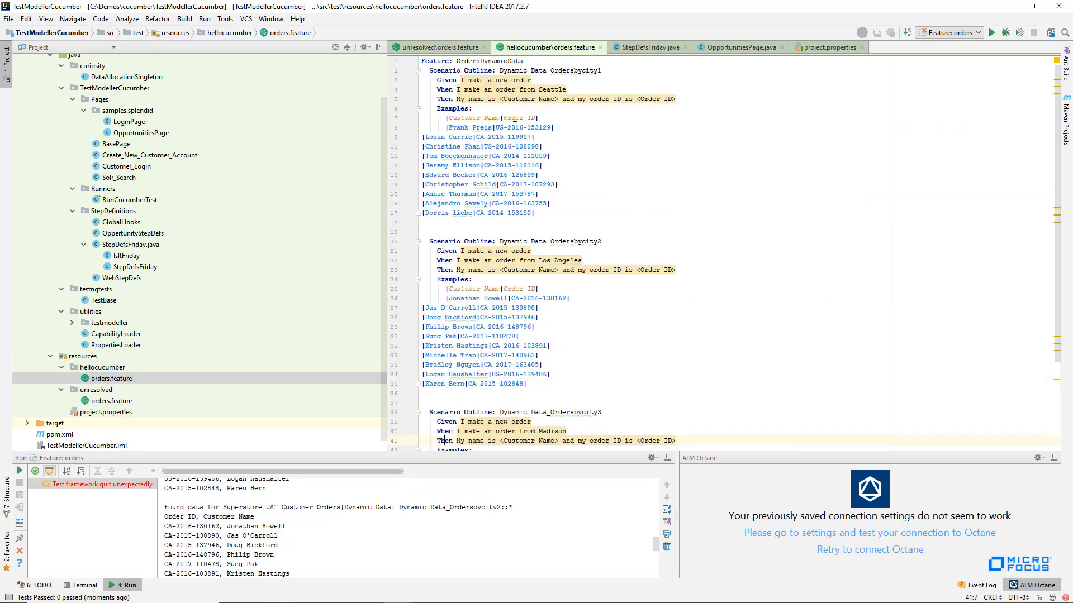
{"action": "double_click", "coordinate": [129, 401]}
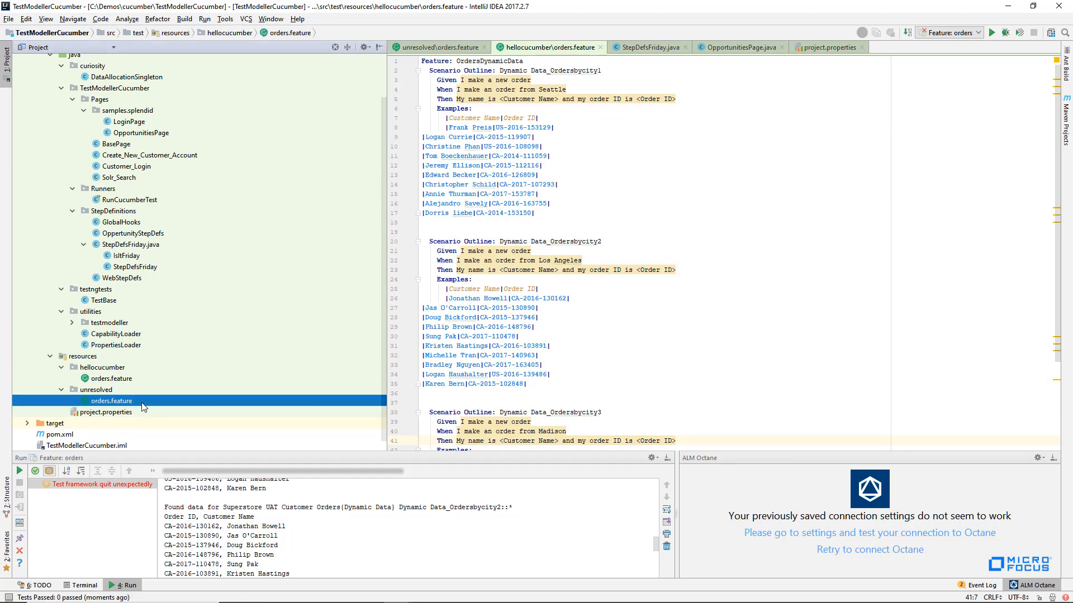
{"action": "double_click", "coordinate": [112, 379]}
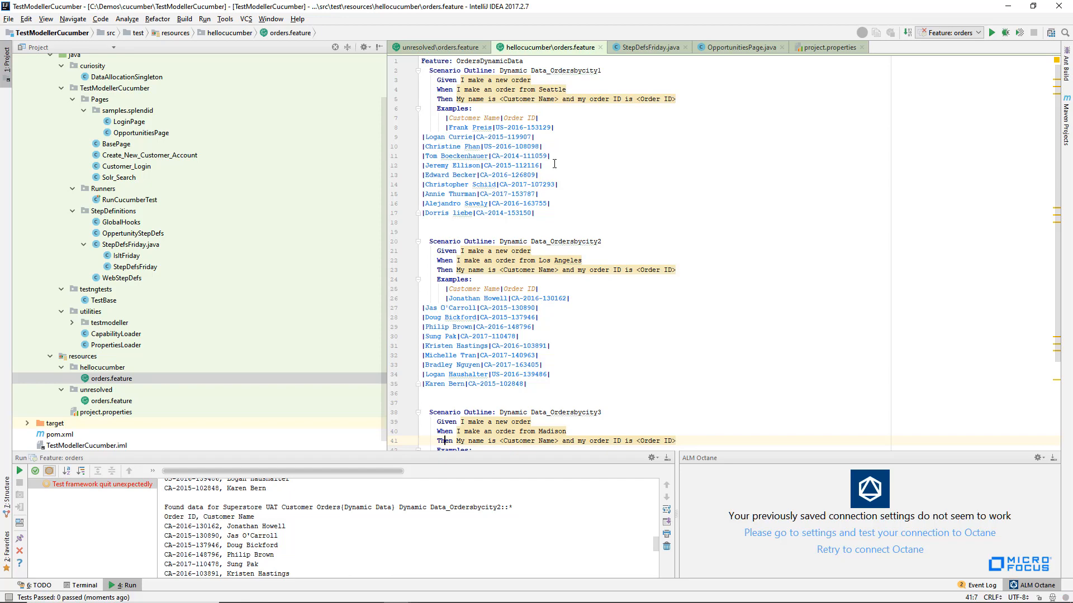
{"action": "mouse_move", "coordinate": [500, 114]}
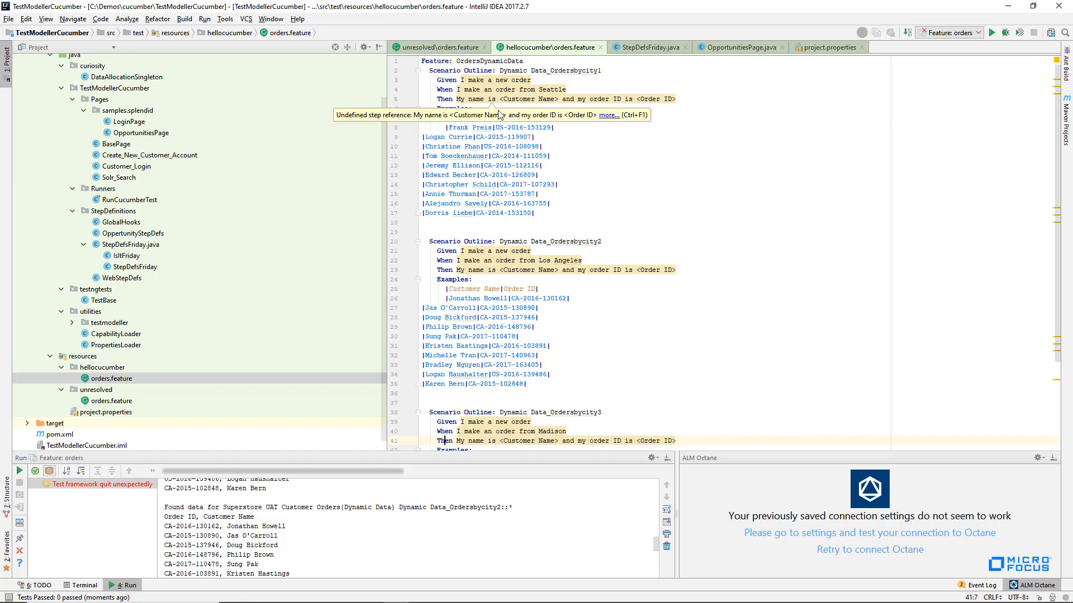
{"action": "left_click", "coordinate": [523, 184]}
{"action": "scroll", "coordinate": [523, 184], "scroll_direction": "down", "scroll_amount": 5}
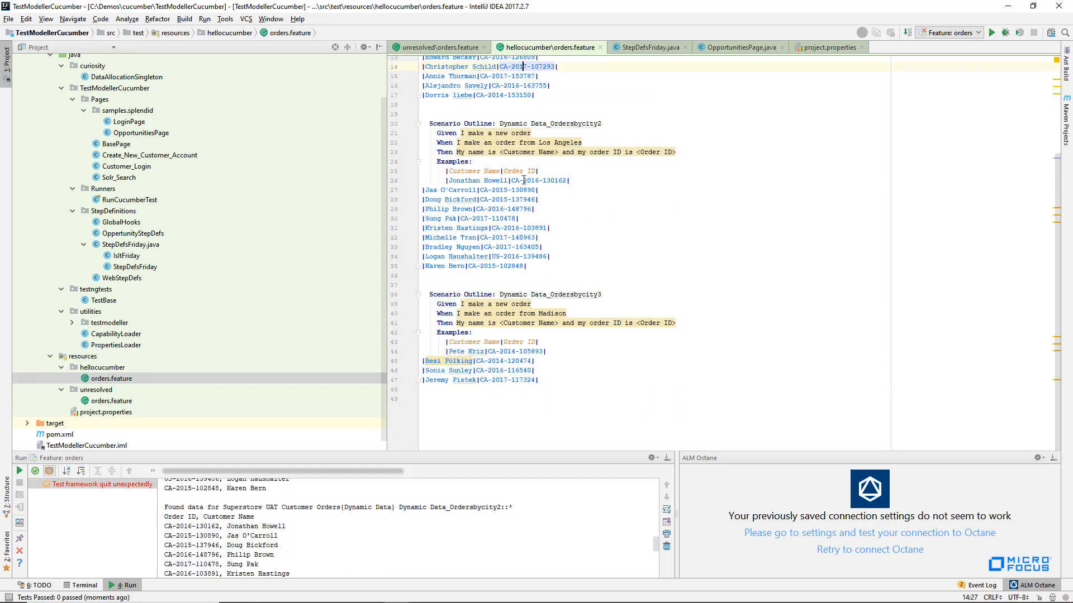
{"action": "scroll", "coordinate": [582, 185], "scroll_direction": "up", "scroll_amount": 5}
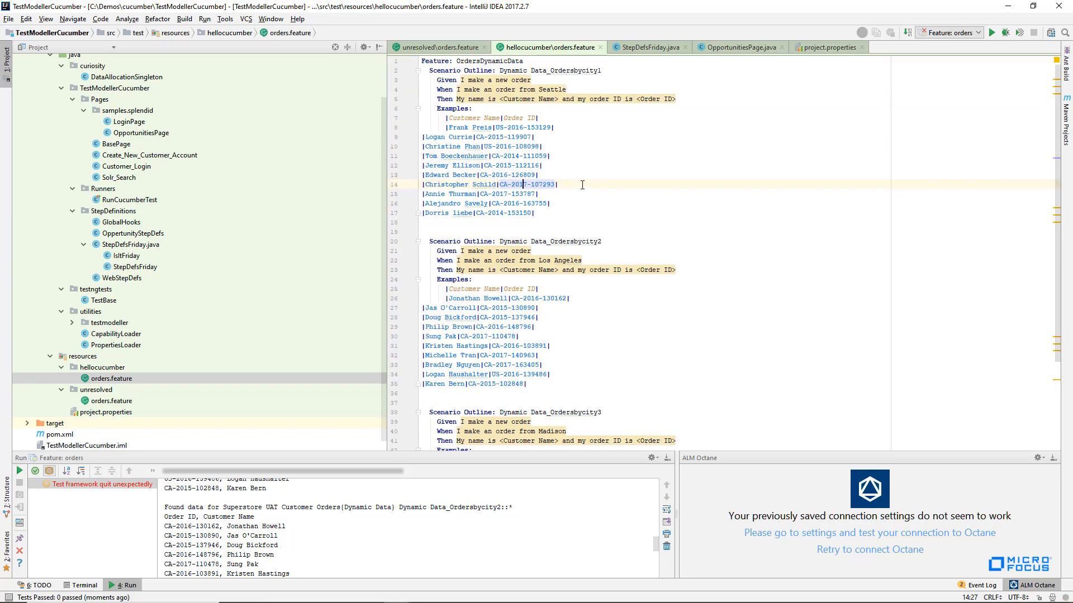